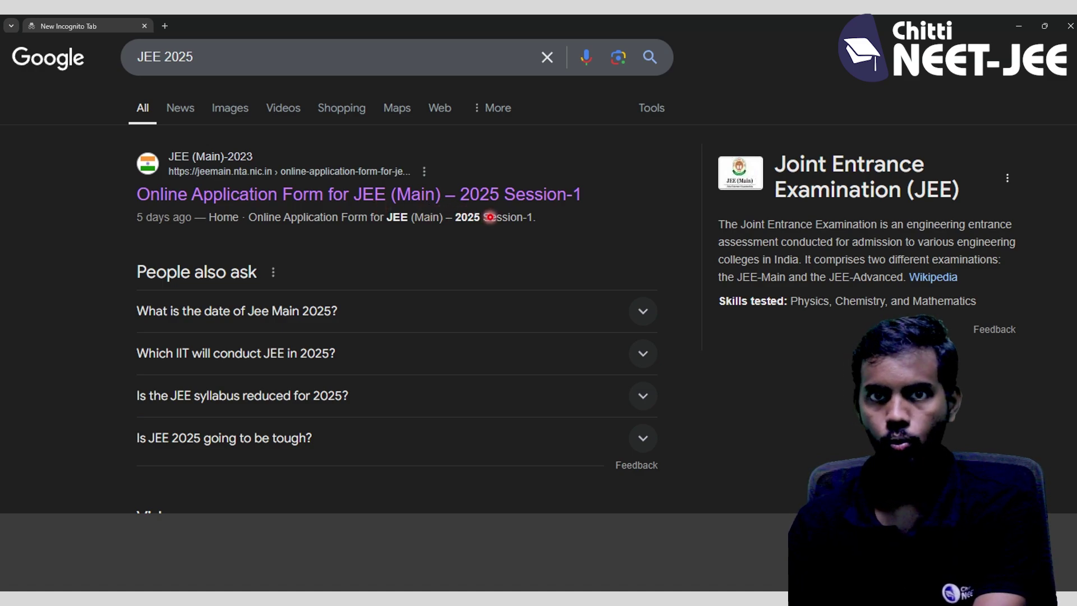
Step: Open the JEE (Main) 2025 Session-1 online registration form link and start a new registration
{"action": "left_click", "coordinate": [421, 197]}
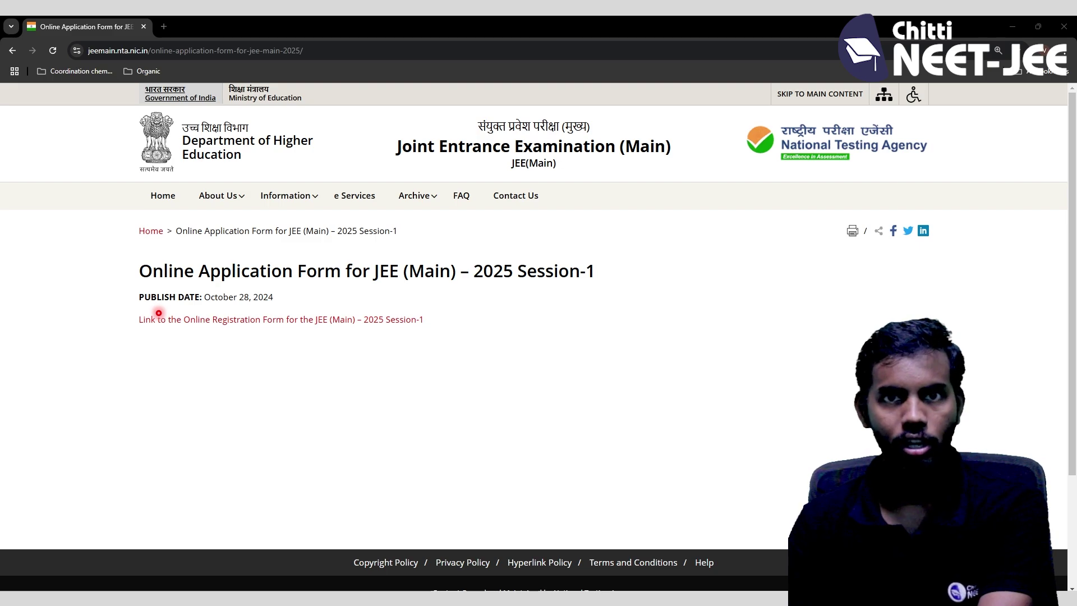
{"action": "left_click", "coordinate": [293, 320]}
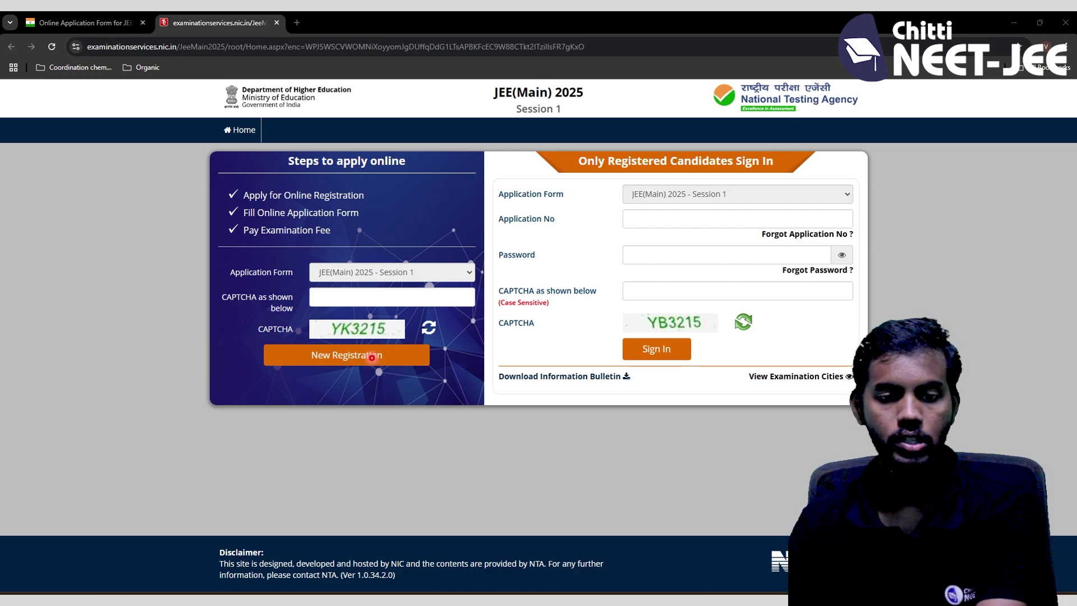
{"action": "left_click", "coordinate": [367, 354]}
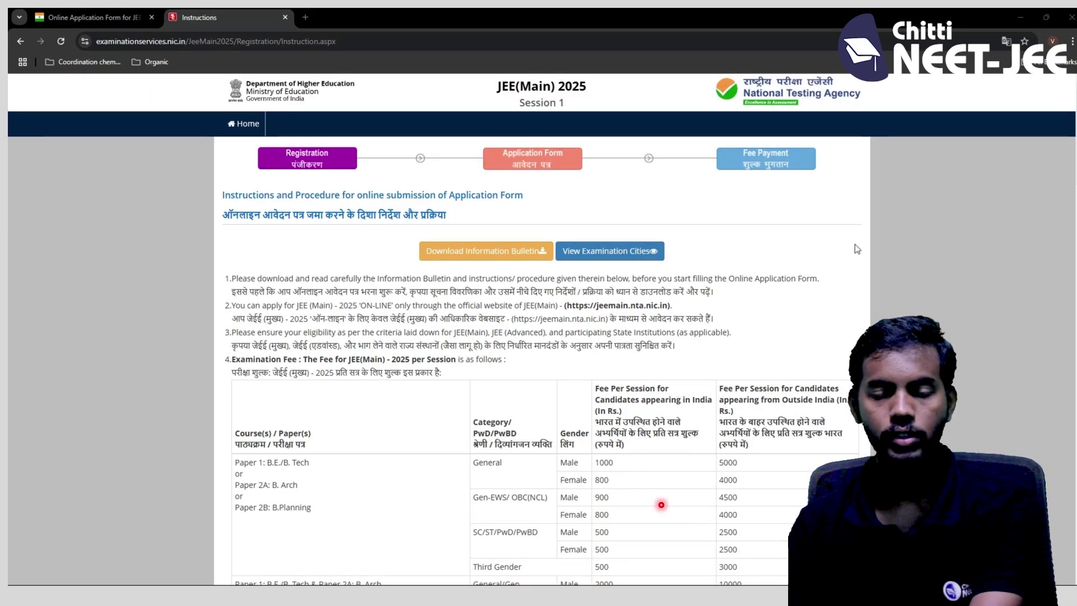
Step: Go through the application instructions, accept the Information Bulletin declaration and proceed to the registration form
{"action": "scroll", "coordinate": [857, 249], "scroll_direction": "down", "scroll_amount": 2}
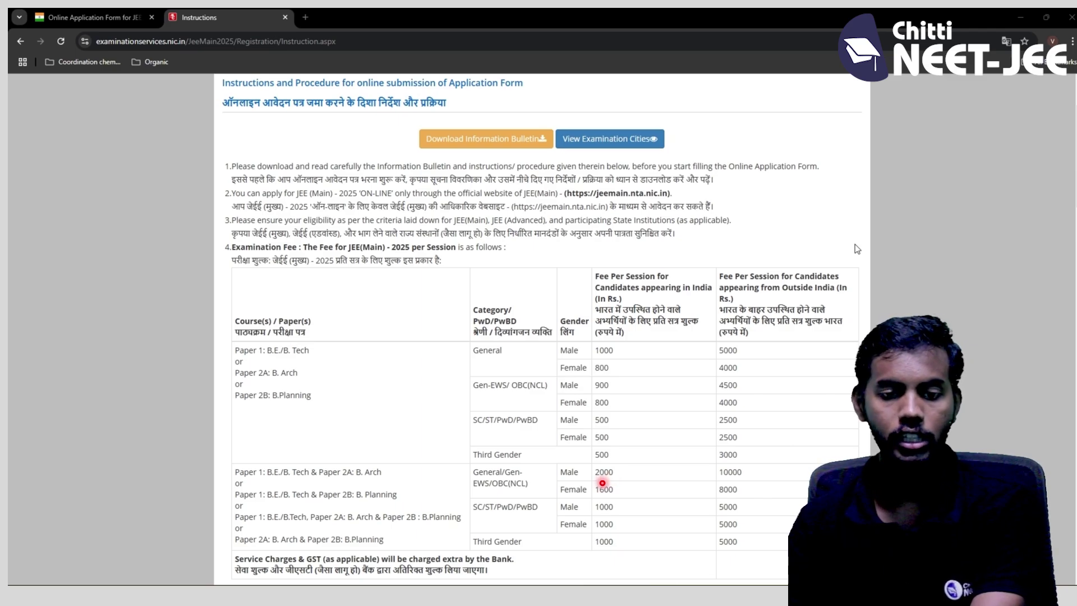
{"action": "scroll", "coordinate": [855, 244], "scroll_direction": "down", "scroll_amount": 4}
{"action": "scroll", "coordinate": [855, 244], "scroll_direction": "down", "scroll_amount": 4}
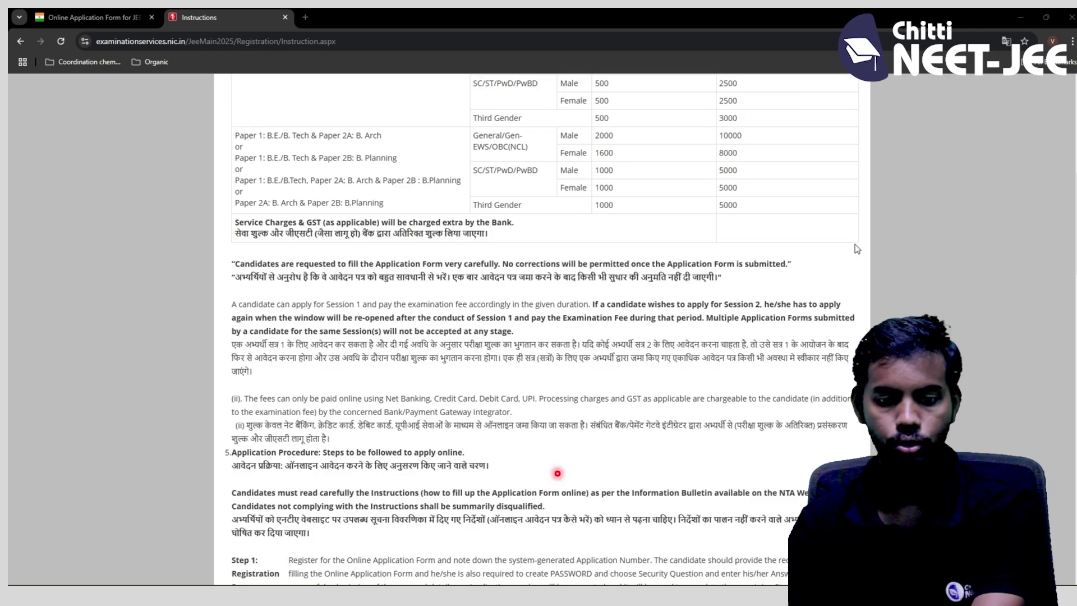
{"action": "scroll", "coordinate": [854, 247], "scroll_direction": "down", "scroll_amount": 8}
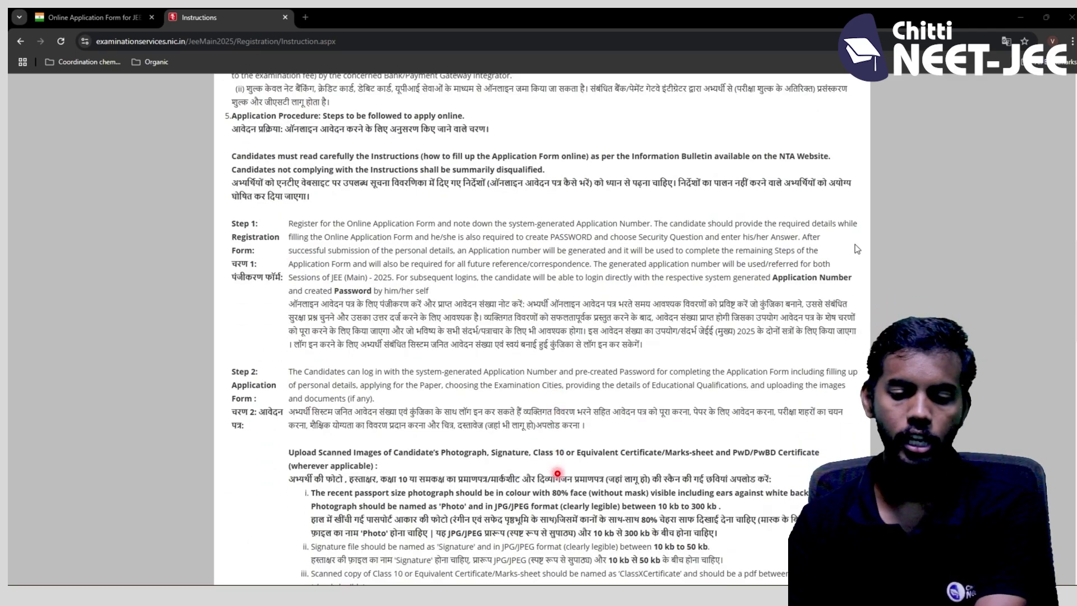
{"action": "scroll", "coordinate": [858, 247], "scroll_direction": "down", "scroll_amount": 12}
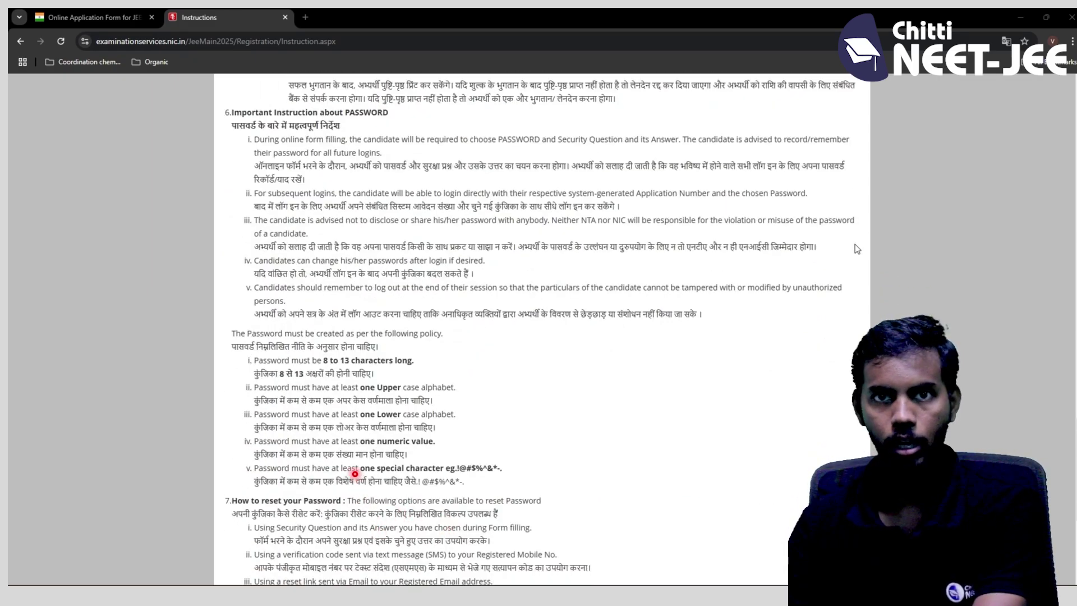
{"action": "scroll", "coordinate": [855, 246], "scroll_direction": "down", "scroll_amount": 5}
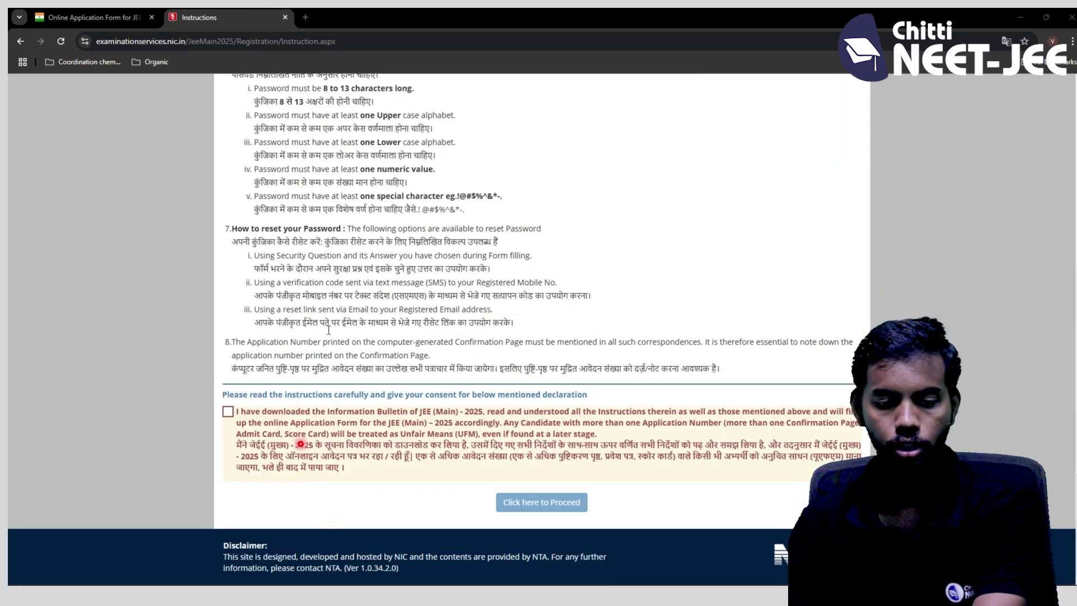
{"action": "left_click", "coordinate": [228, 412]}
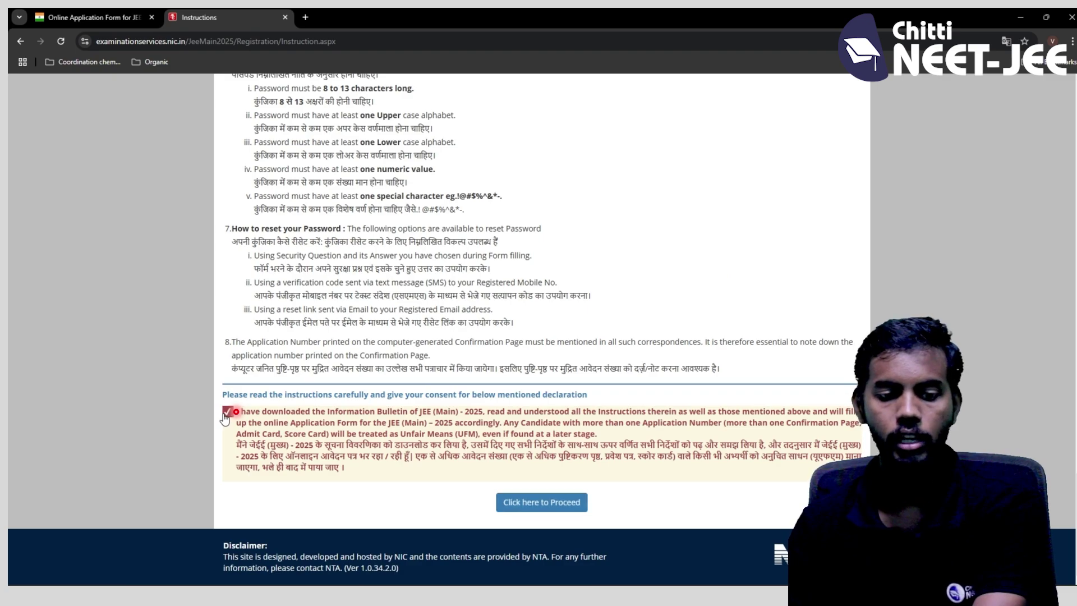
{"action": "left_click", "coordinate": [548, 502]}
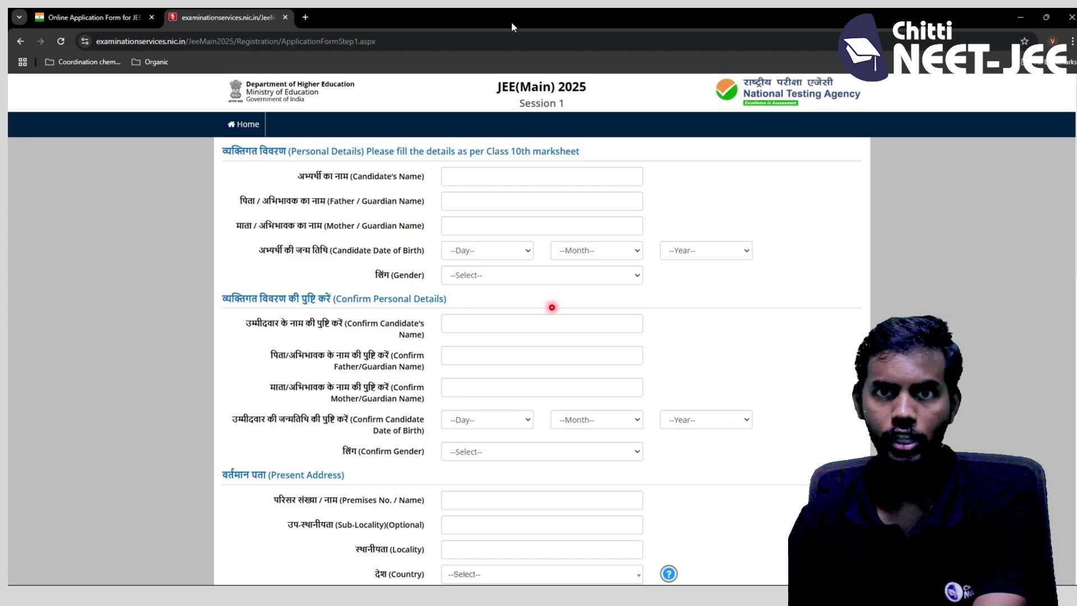
Step: Examine the registration form's sections, from personal details and addresses through contact details to password and CAPTCHA
{"action": "left_click", "coordinate": [542, 176]}
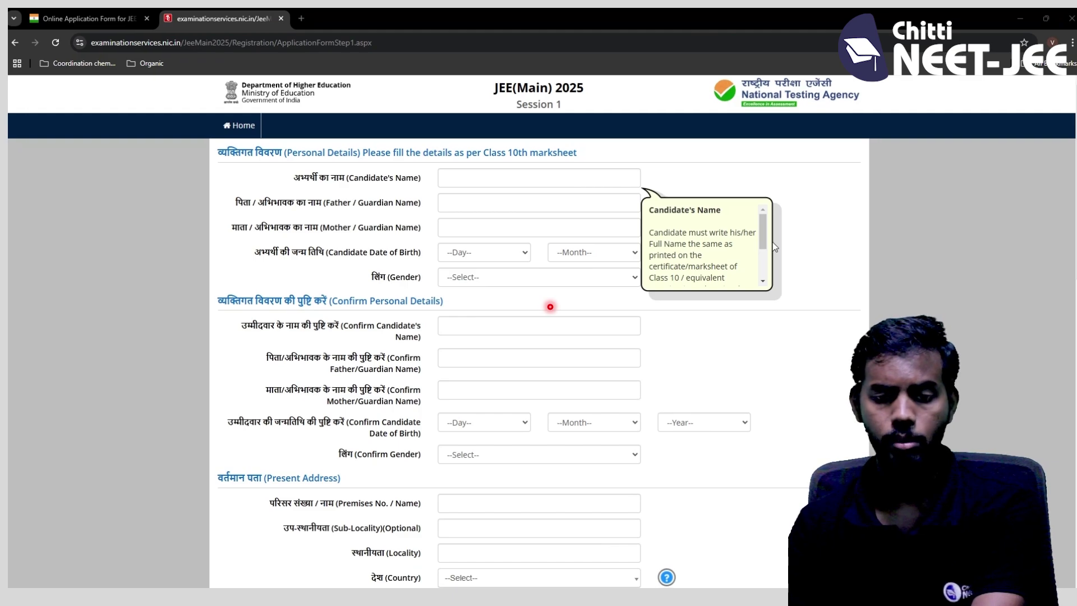
{"action": "scroll", "coordinate": [774, 247], "scroll_direction": "down", "scroll_amount": 1}
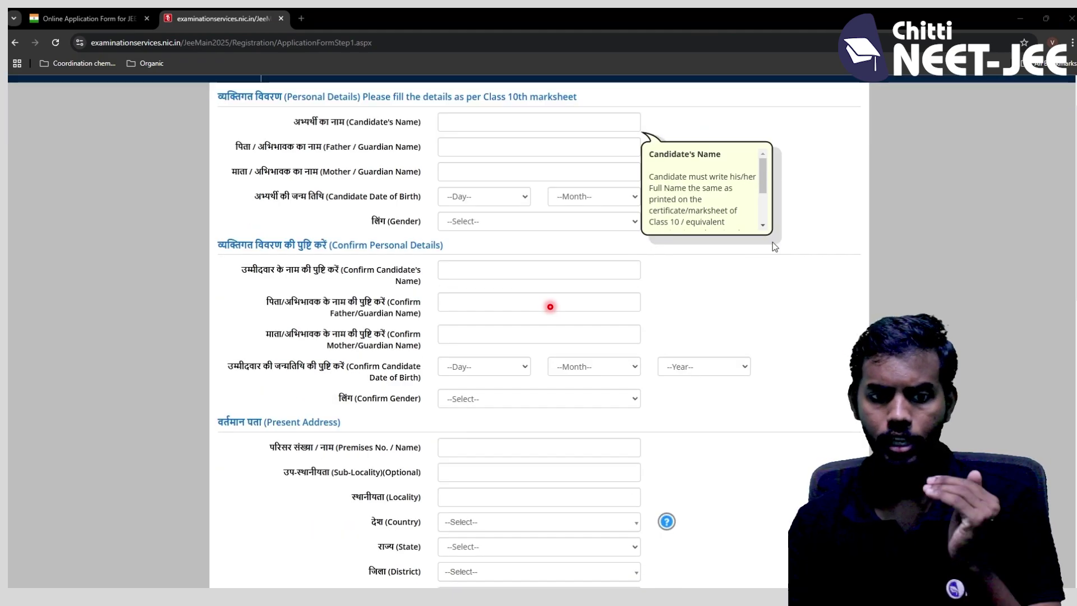
{"action": "left_click", "coordinate": [747, 299]}
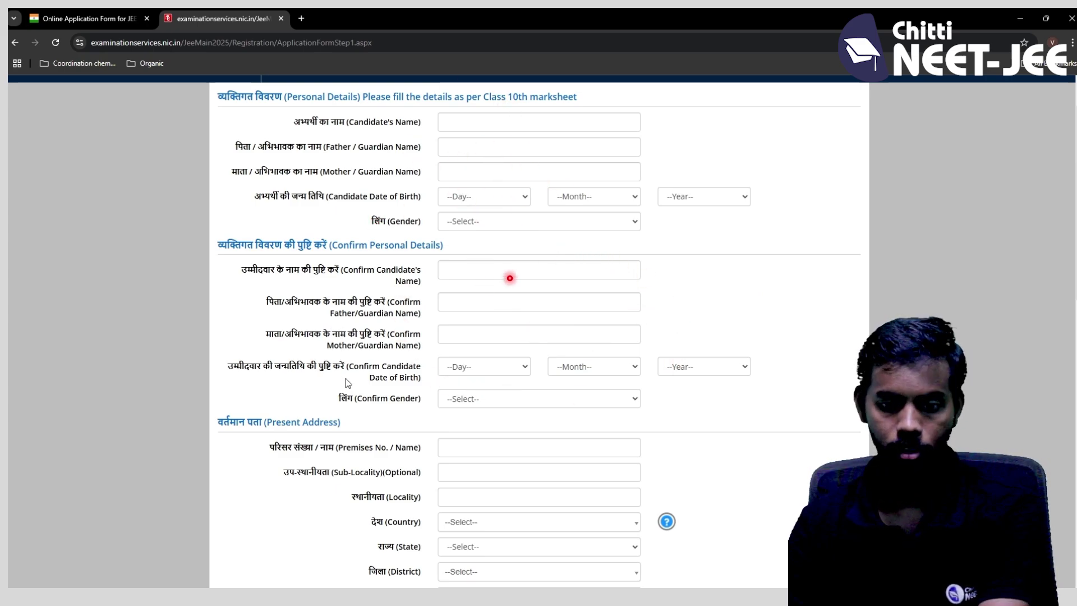
{"action": "scroll", "coordinate": [345, 383], "scroll_direction": "down", "scroll_amount": 1}
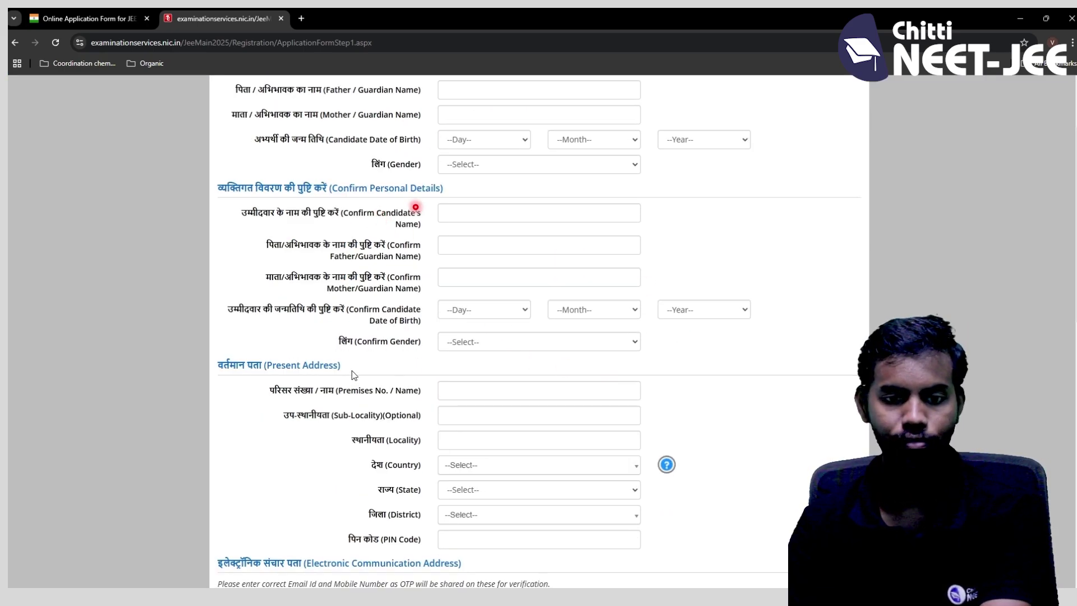
{"action": "scroll", "coordinate": [354, 375], "scroll_direction": "down", "scroll_amount": 3}
{"action": "scroll", "coordinate": [356, 371], "scroll_direction": "down", "scroll_amount": 2}
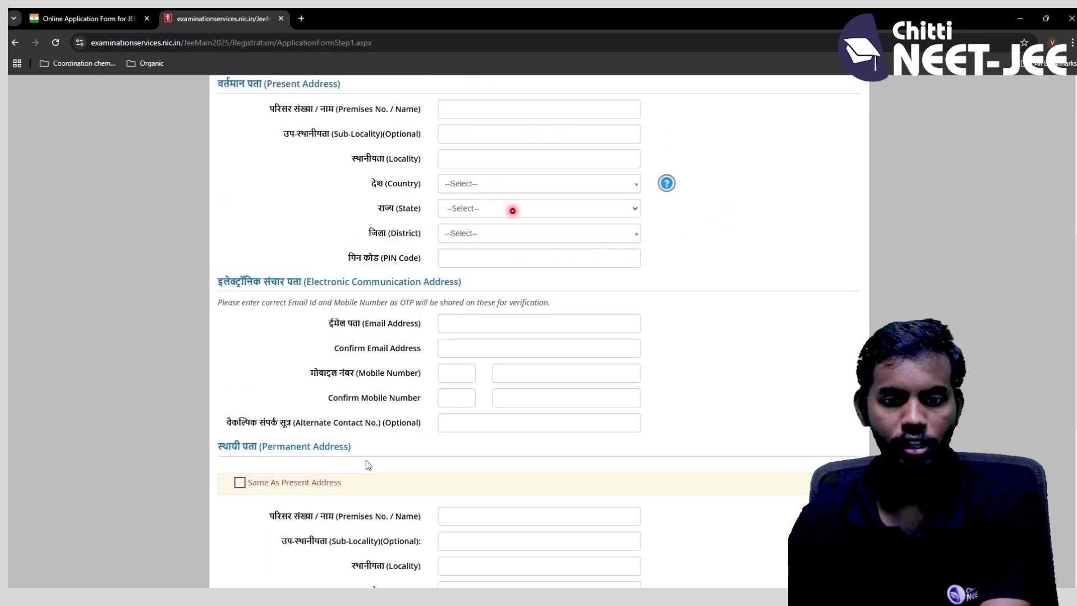
{"action": "scroll", "coordinate": [368, 464], "scroll_direction": "down", "scroll_amount": 3}
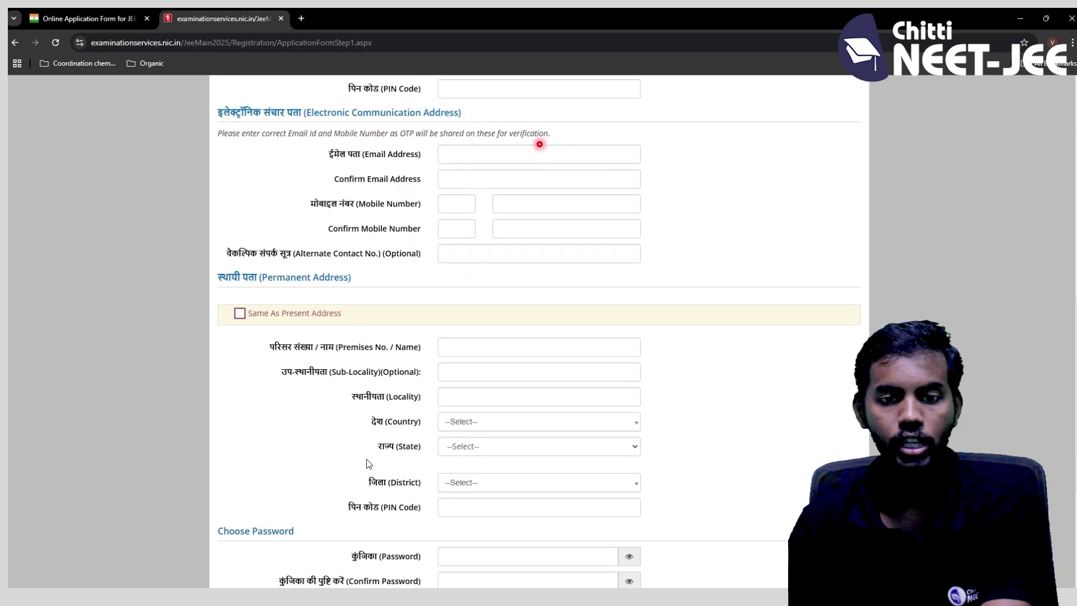
{"action": "scroll", "coordinate": [368, 464], "scroll_direction": "down", "scroll_amount": 1}
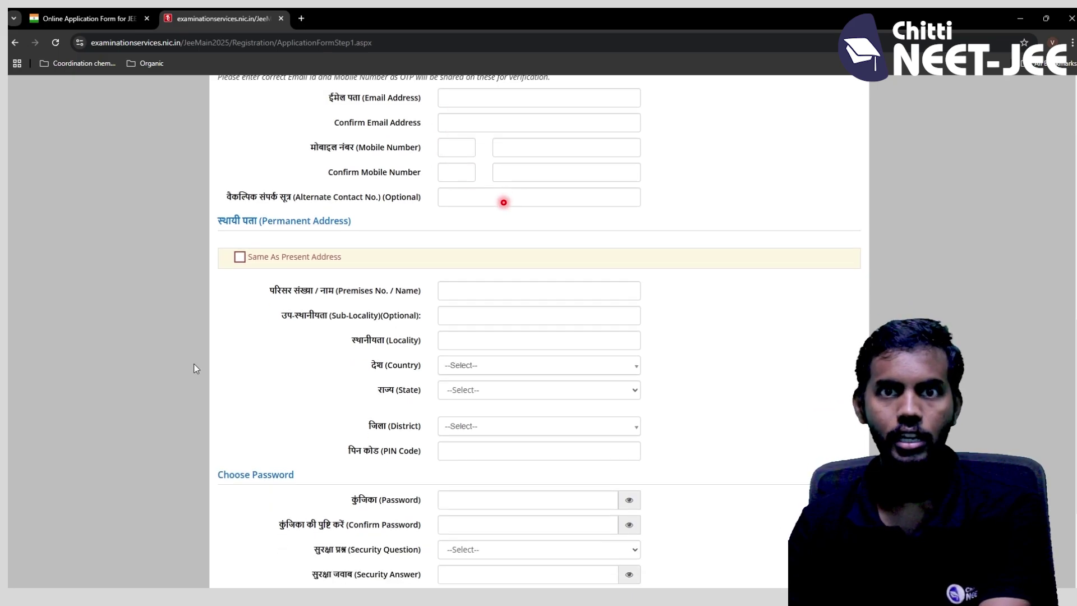
{"action": "scroll", "coordinate": [197, 357], "scroll_direction": "down", "scroll_amount": 2}
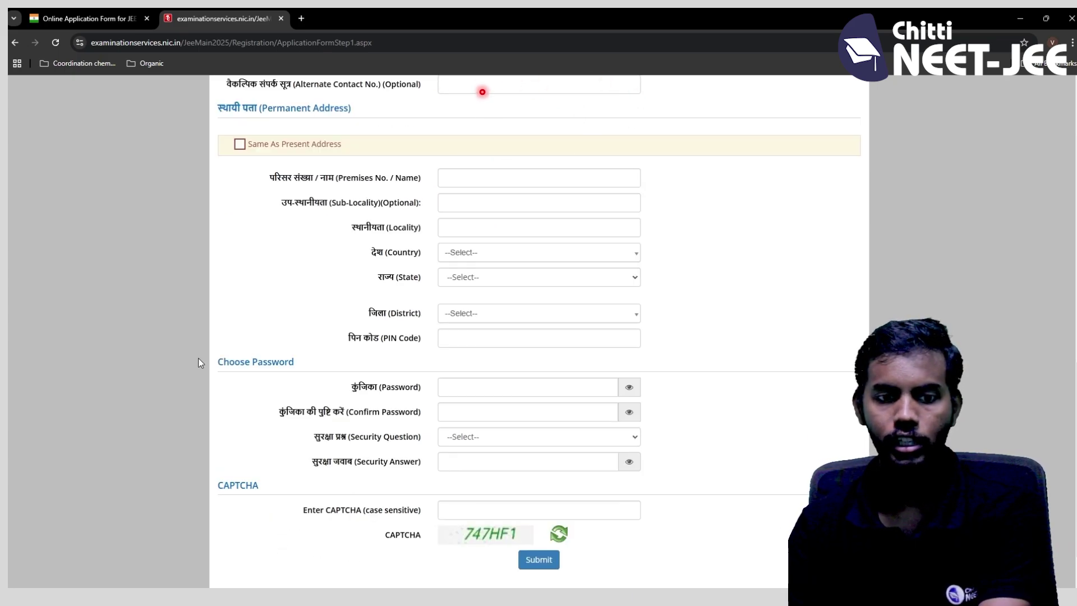
{"action": "scroll", "coordinate": [200, 357], "scroll_direction": "down", "scroll_amount": 1}
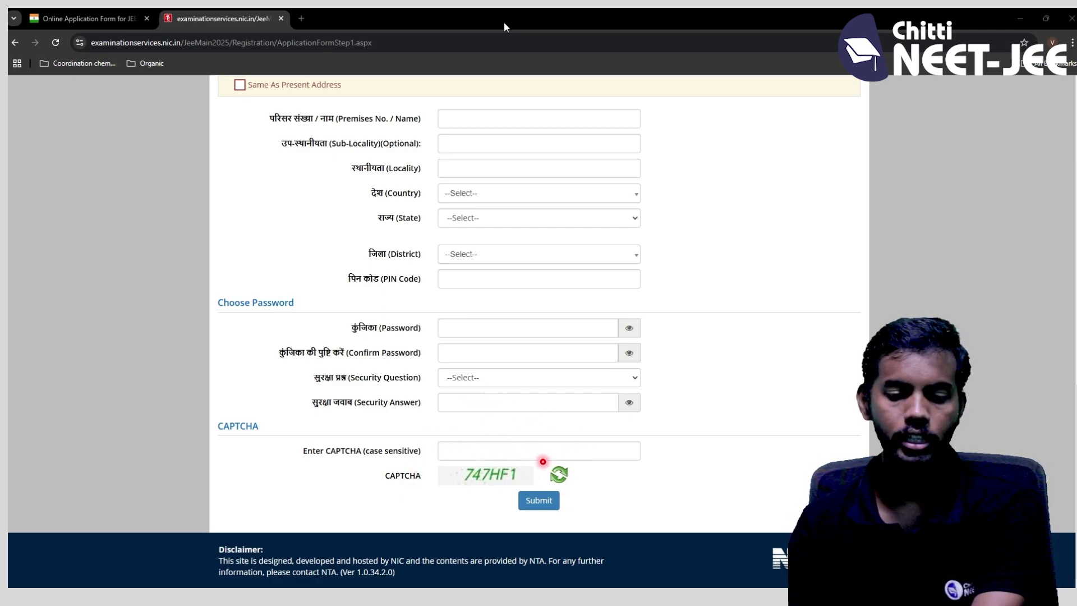
Step: Submit the registration form, tick the particulars checklist and submit the reviewed details for OTP verification
{"action": "left_click", "coordinate": [541, 508]}
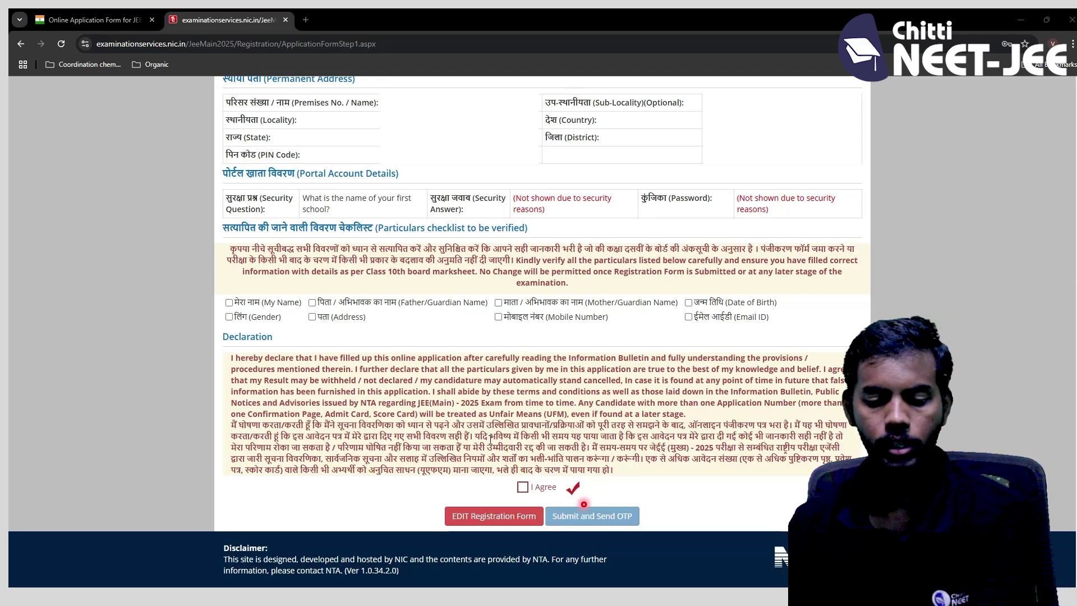
{"action": "left_click", "coordinate": [229, 303]}
{"action": "left_click", "coordinate": [312, 302]}
{"action": "left_click", "coordinate": [688, 303]}
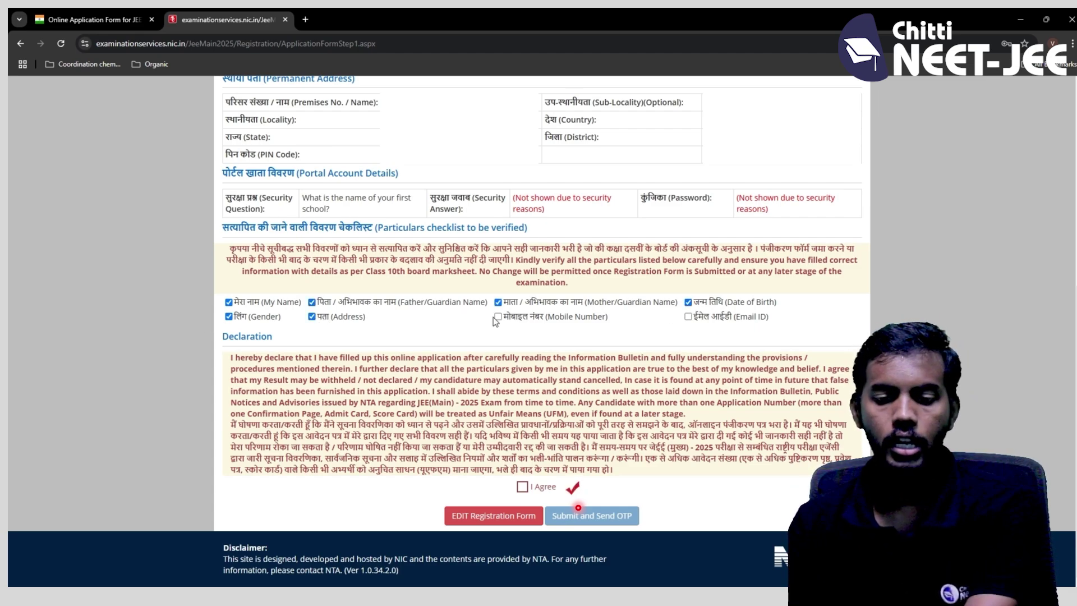
{"action": "left_click", "coordinate": [578, 508]}
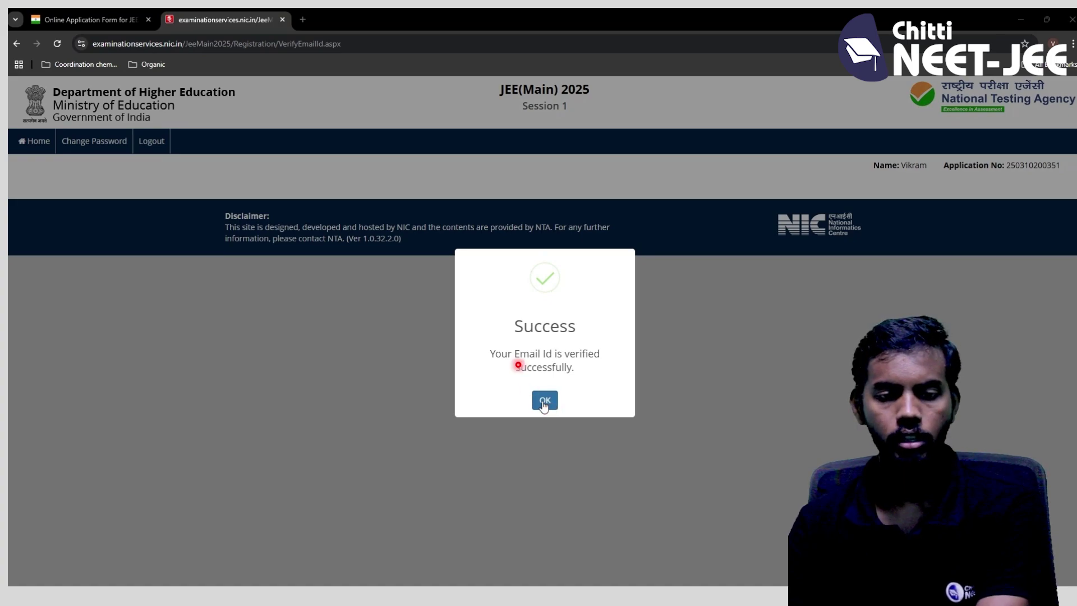
Step: Acknowledge the email verification and open the Personal Details section of the application form
{"action": "left_click", "coordinate": [545, 401]}
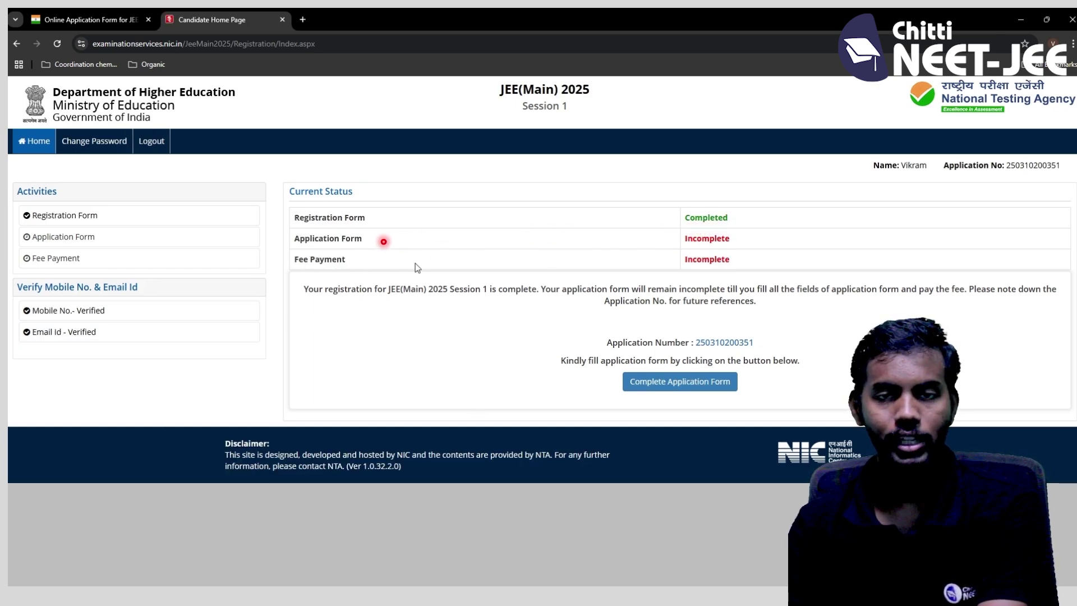
{"action": "left_click", "coordinate": [669, 386]}
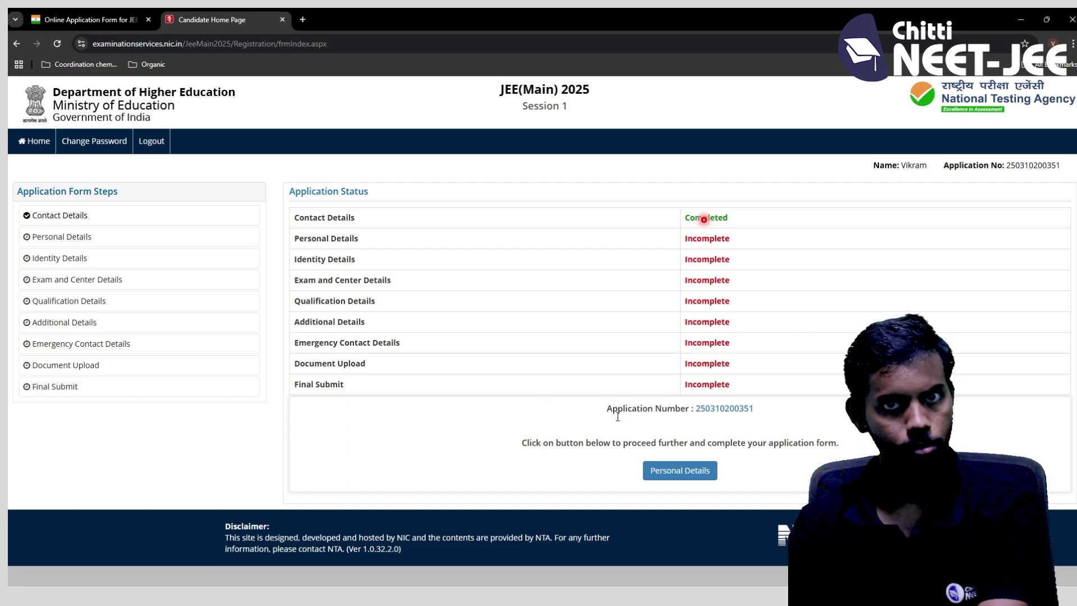
{"action": "left_click", "coordinate": [672, 470]}
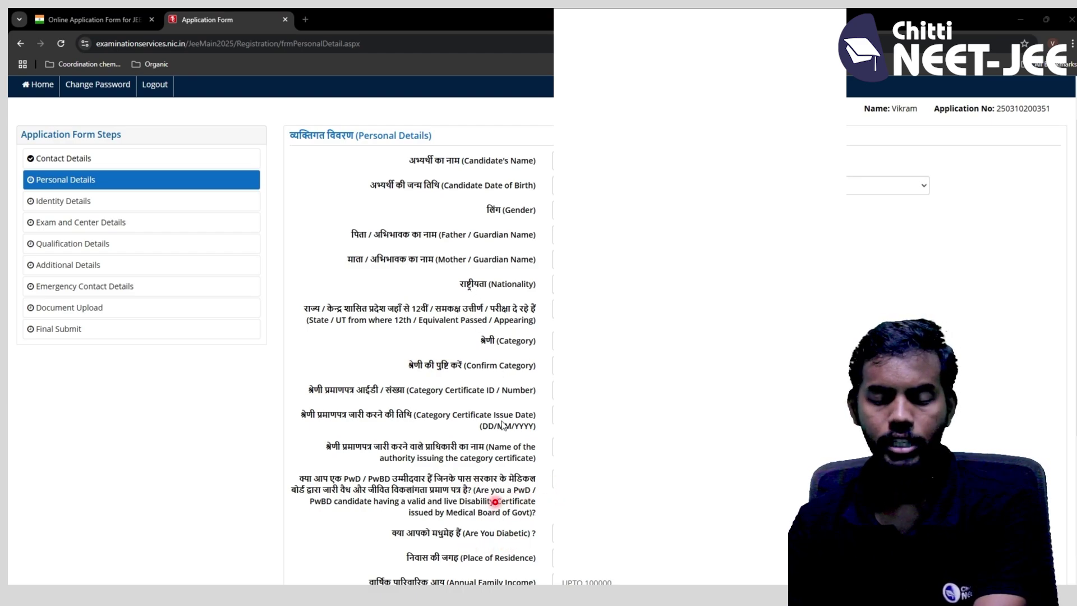
Step: Review the Personal Details section down to the CAPTCHA and submit it with confirmation
{"action": "scroll", "coordinate": [530, 429], "scroll_direction": "down", "scroll_amount": 1}
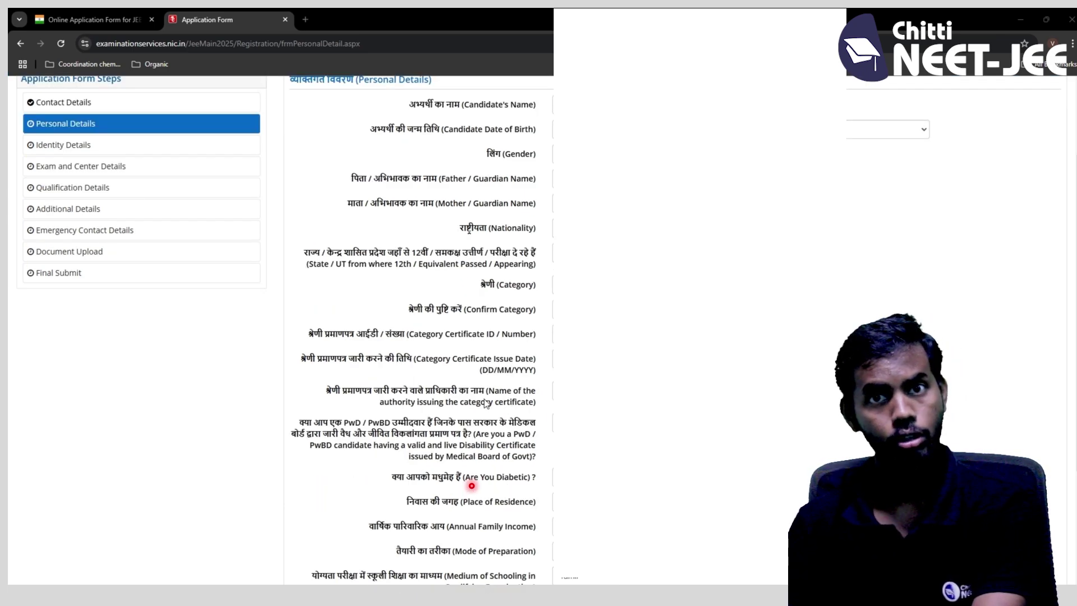
{"action": "scroll", "coordinate": [530, 454], "scroll_direction": "down", "scroll_amount": 2}
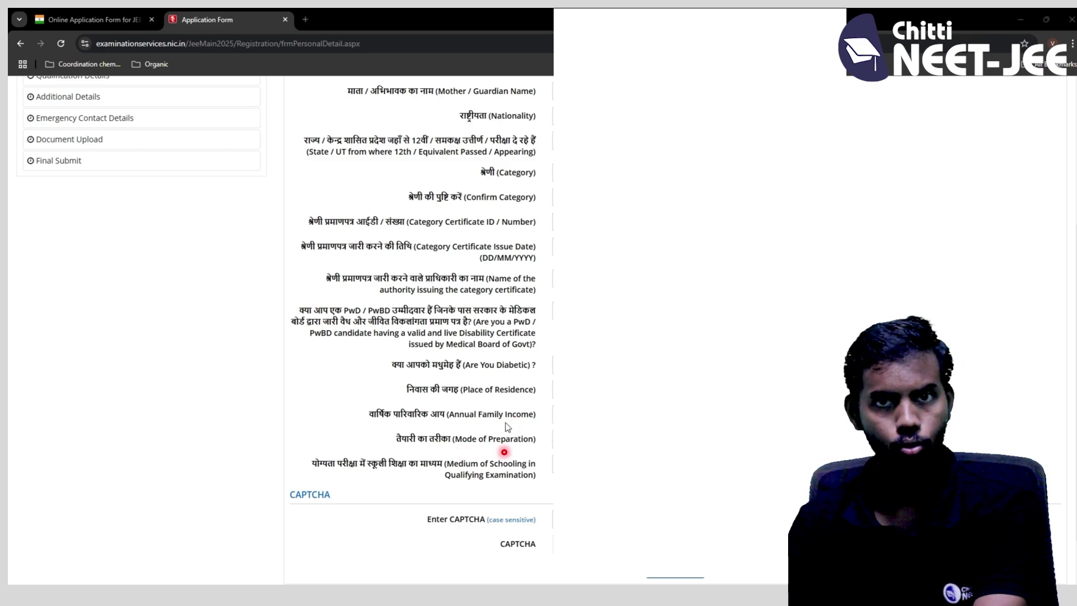
{"action": "scroll", "coordinate": [508, 427], "scroll_direction": "down", "scroll_amount": 1}
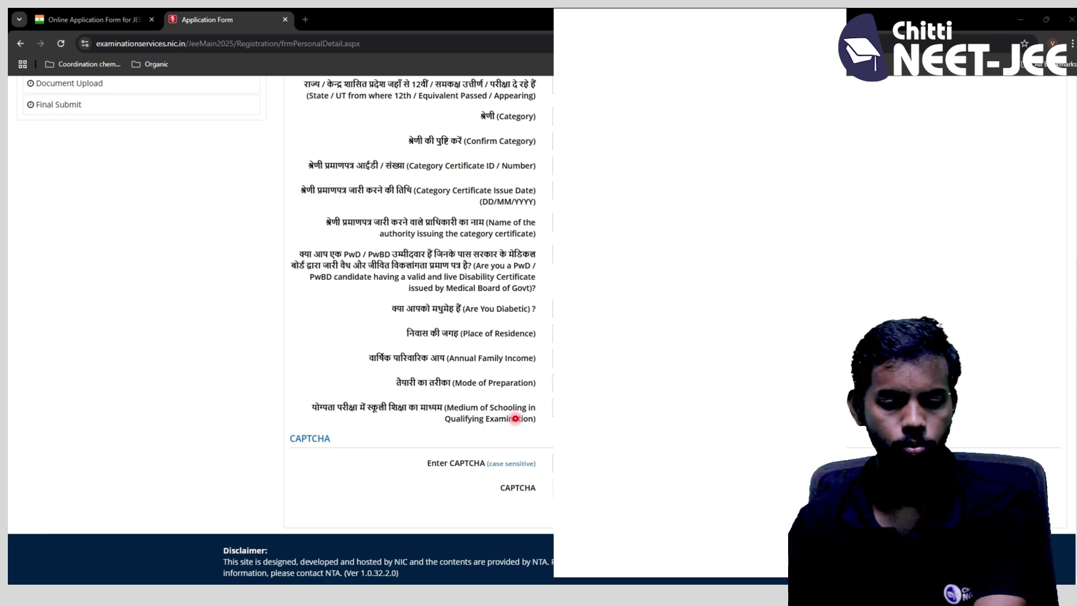
{"action": "key", "text": "Return"}
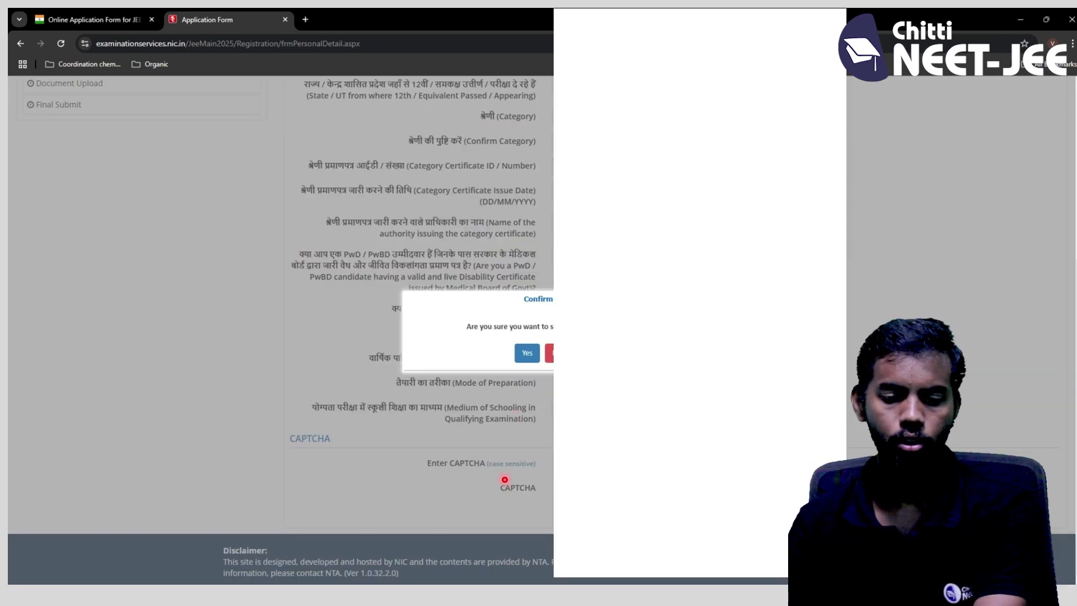
{"action": "left_click", "coordinate": [528, 355]}
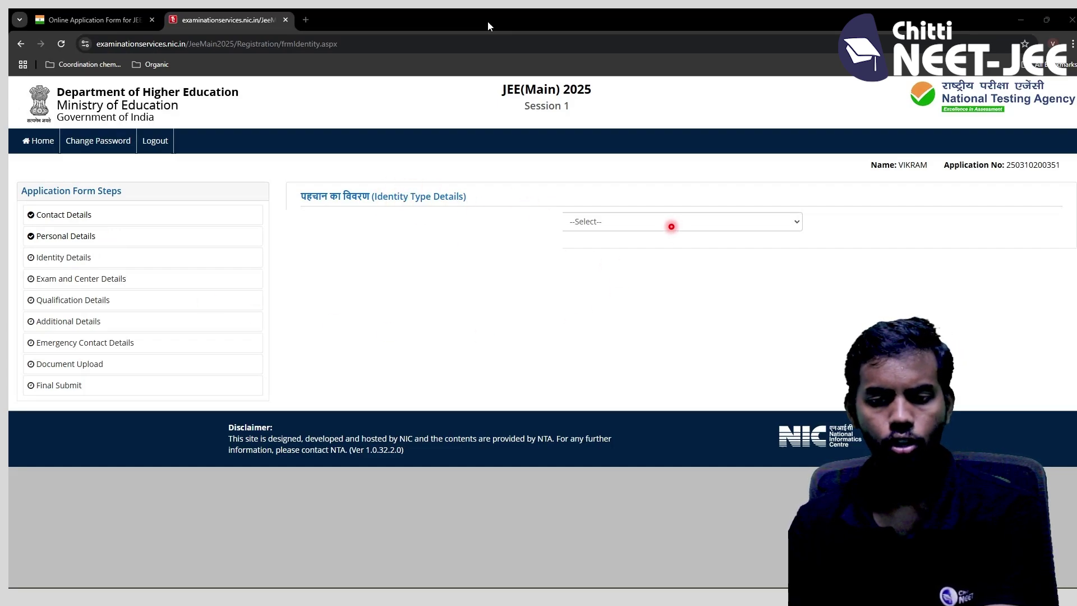
Step: Choose DigiLocker as the identity type, give consent and confirm going ahead with DigiLocker identification
{"action": "left_click", "coordinate": [621, 223]}
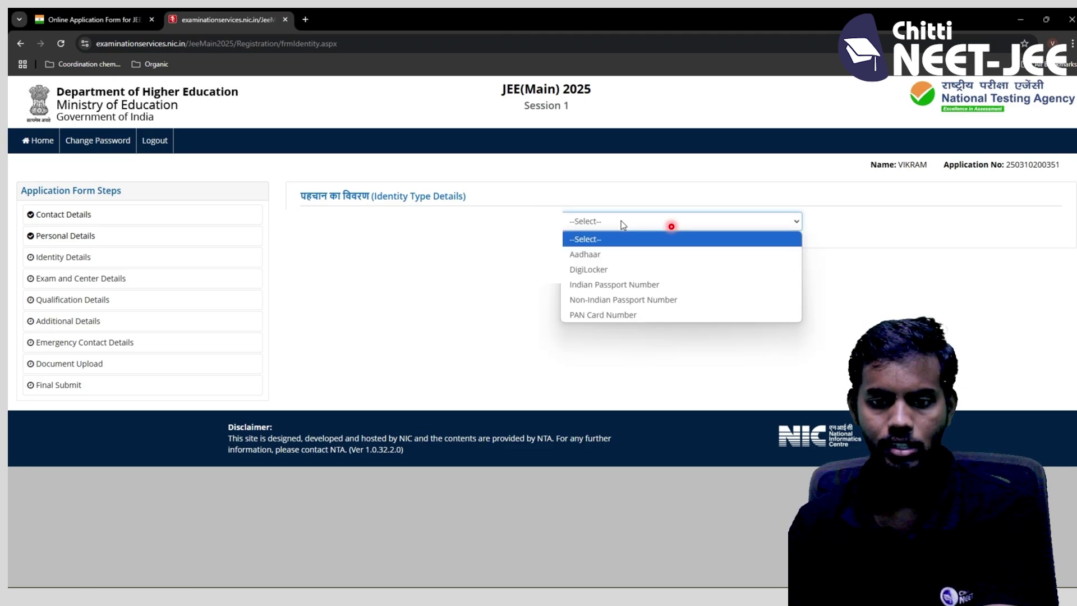
{"action": "left_click", "coordinate": [617, 275]}
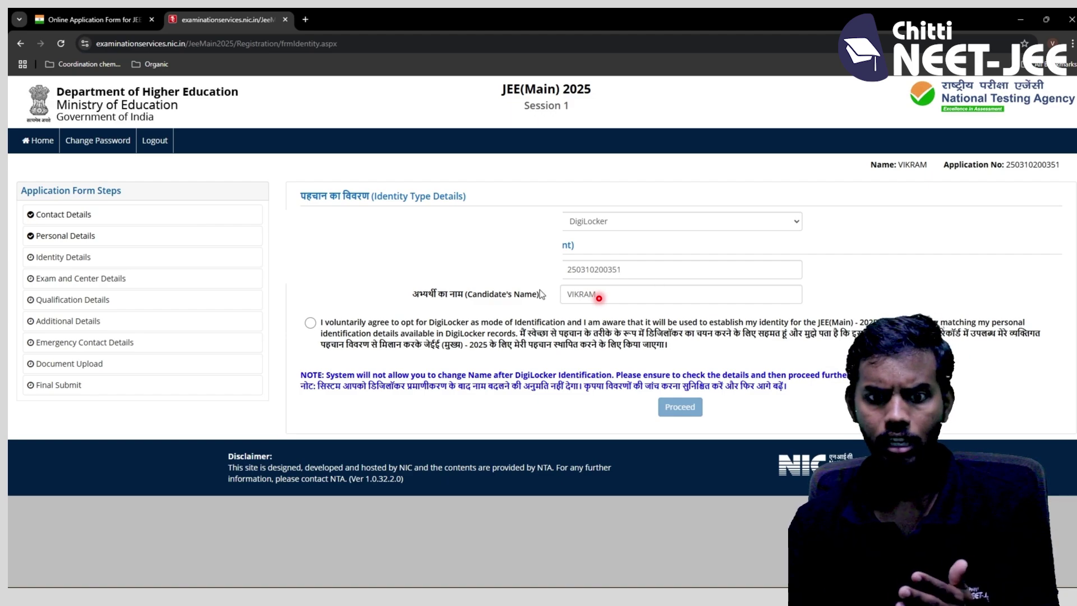
{"action": "left_click", "coordinate": [310, 322]}
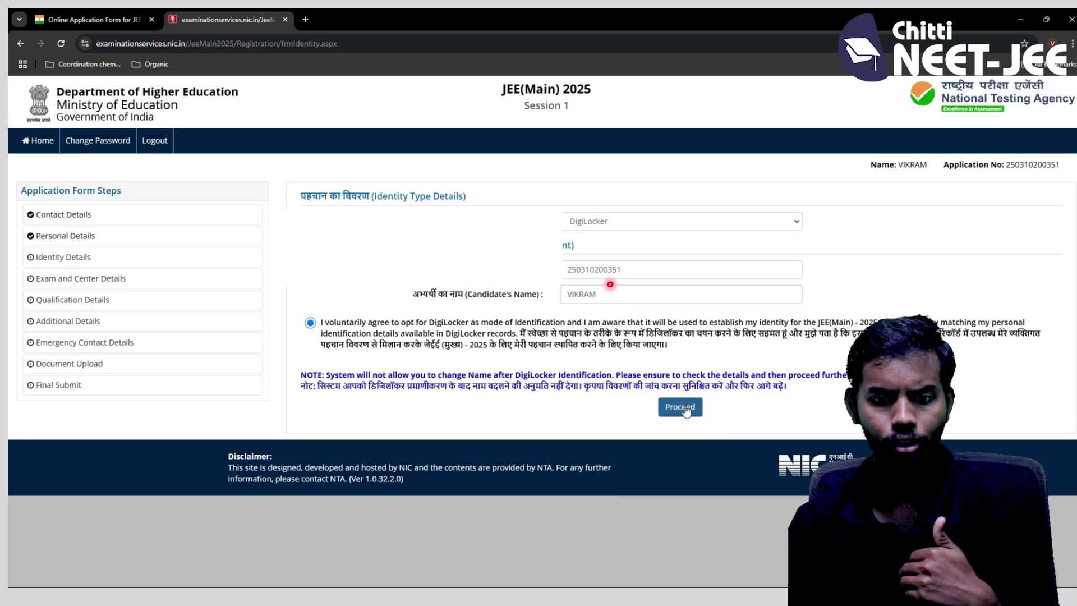
{"action": "left_click", "coordinate": [684, 409]}
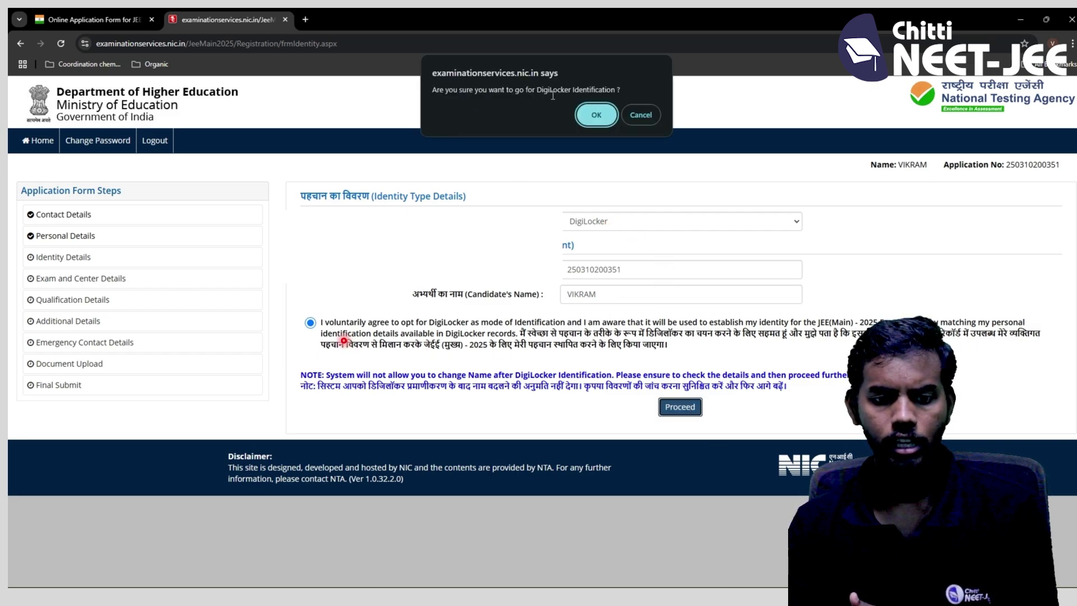
{"action": "left_click", "coordinate": [596, 115]}
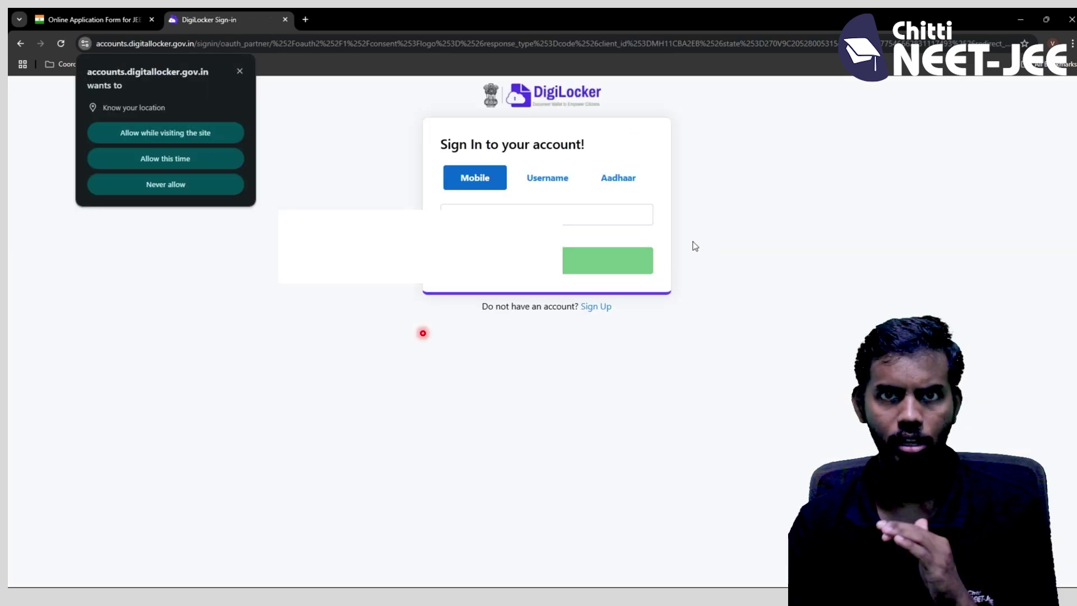
Step: Dismiss the location request, enter the mobile number and submit the DigiLocker sign-in
{"action": "left_click", "coordinate": [241, 69]}
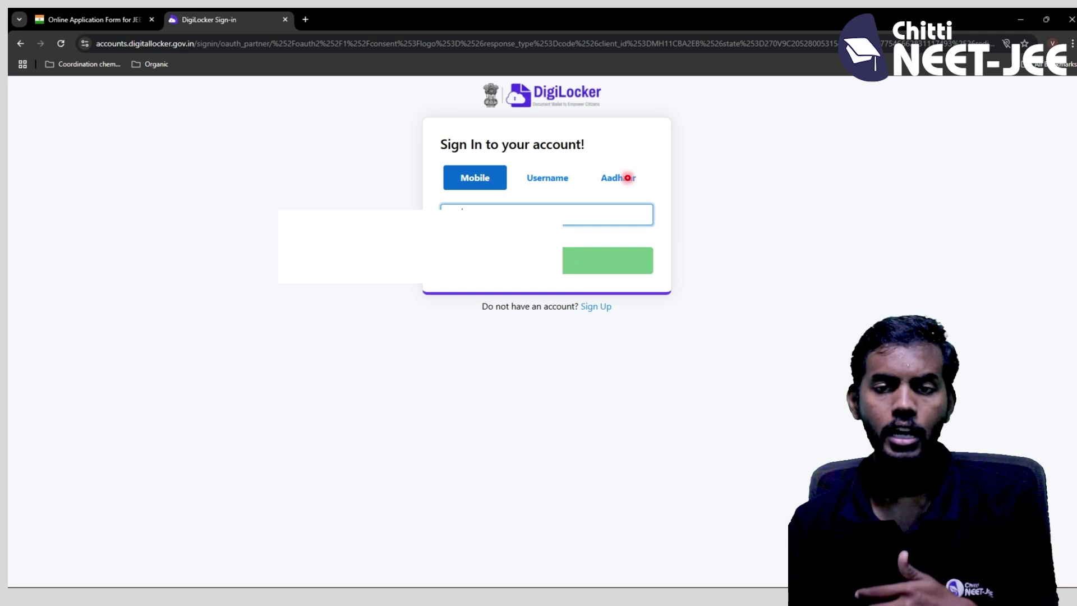
{"action": "type", "text": "0"}
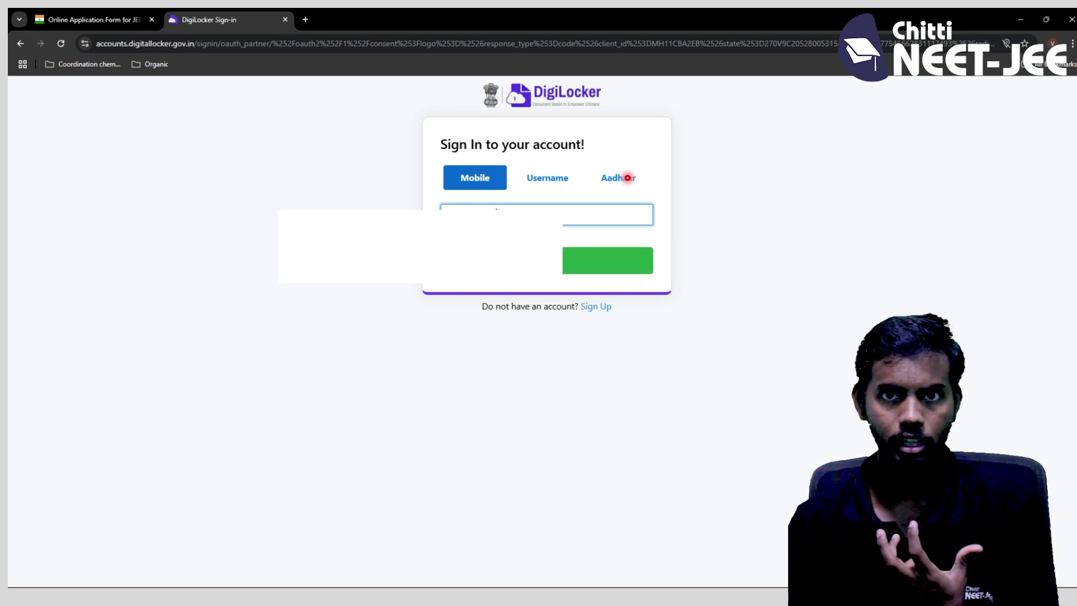
{"action": "left_click", "coordinate": [533, 262]}
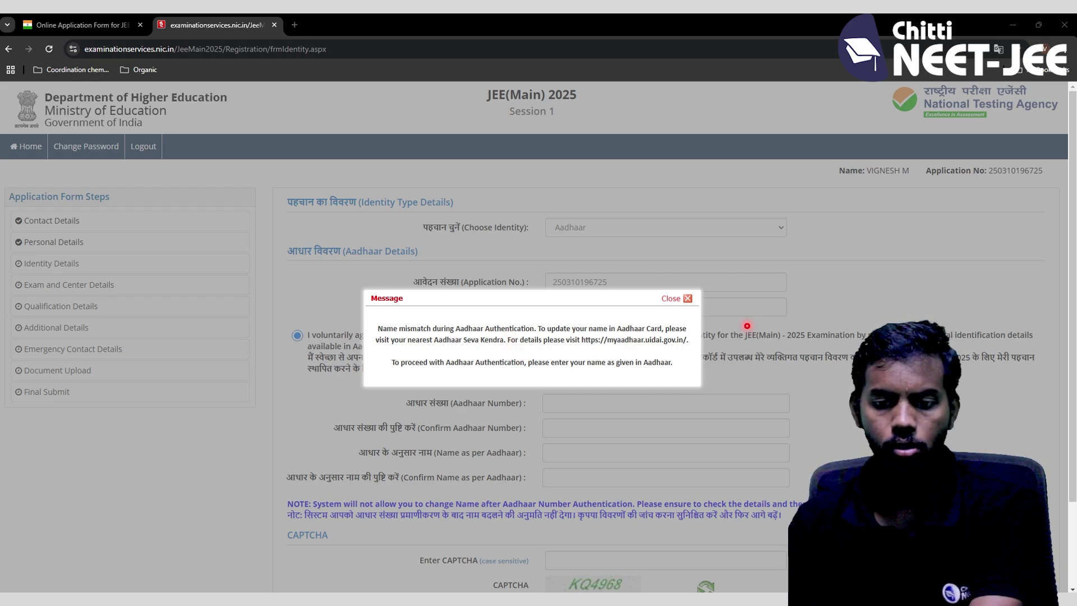
{"action": "left_click", "coordinate": [580, 420]}
{"action": "scroll", "coordinate": [579, 415], "scroll_direction": "down", "scroll_amount": 1}
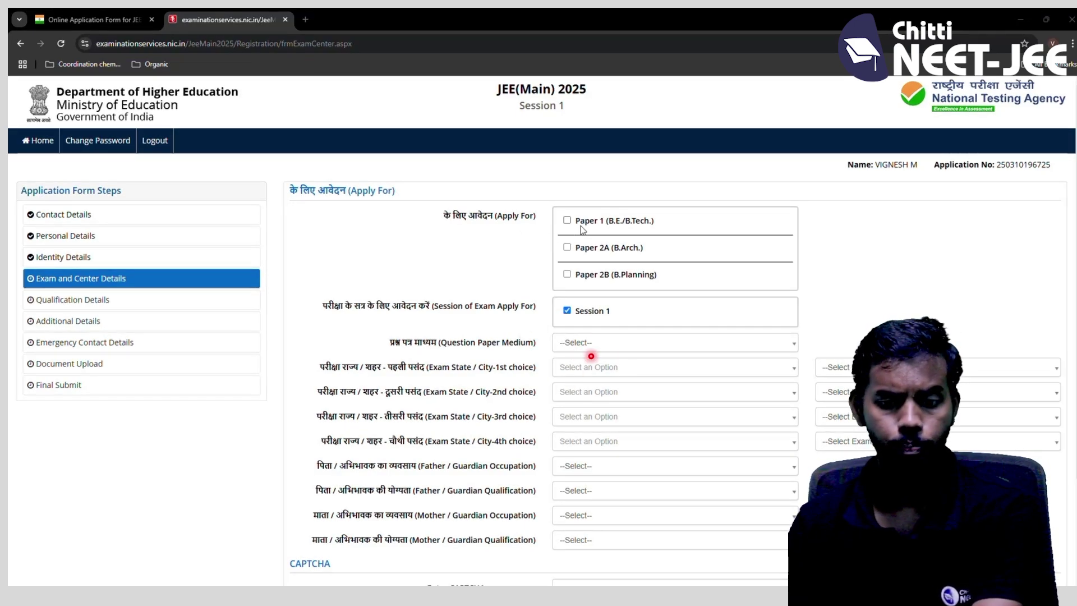
Step: Apply for Paper 1, Paper 2A and Paper 2B, and set the question paper medium to Tamil
{"action": "left_click", "coordinate": [567, 221]}
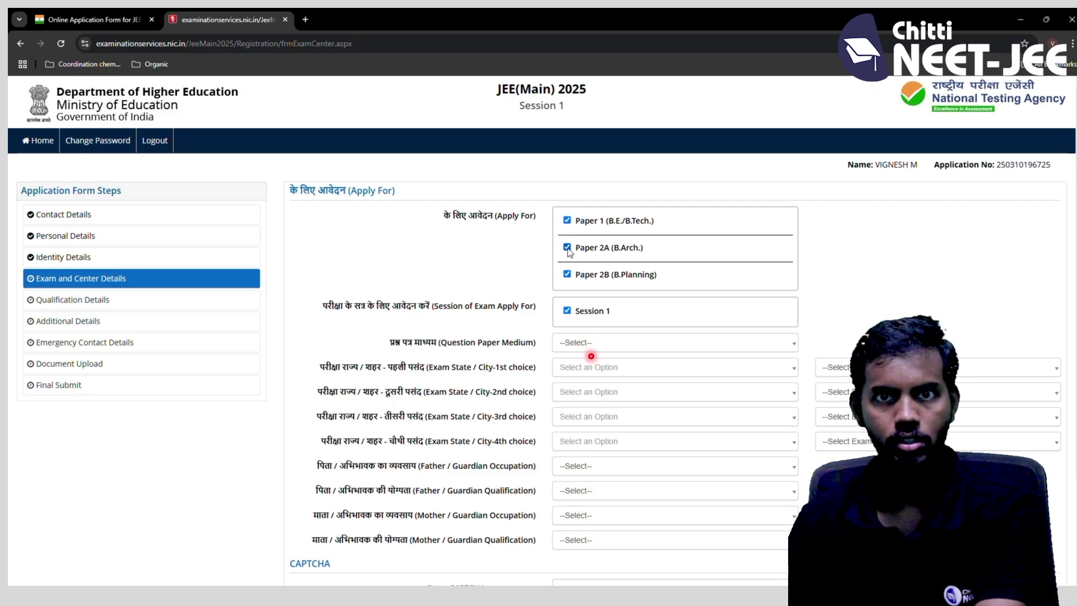
{"action": "scroll", "coordinate": [568, 317], "scroll_direction": "down", "scroll_amount": 2}
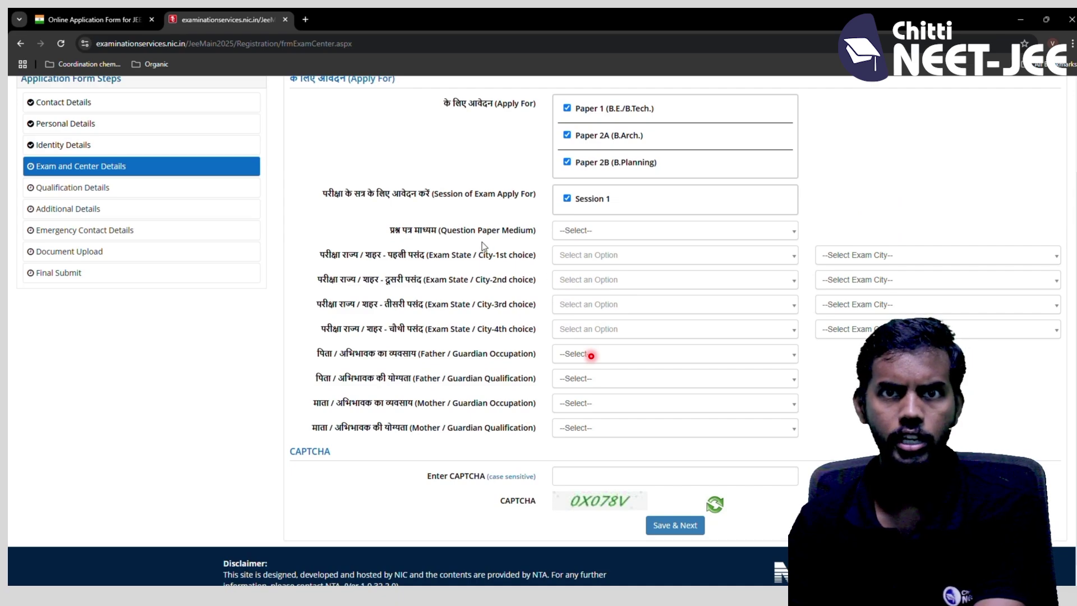
{"action": "left_click", "coordinate": [625, 233]}
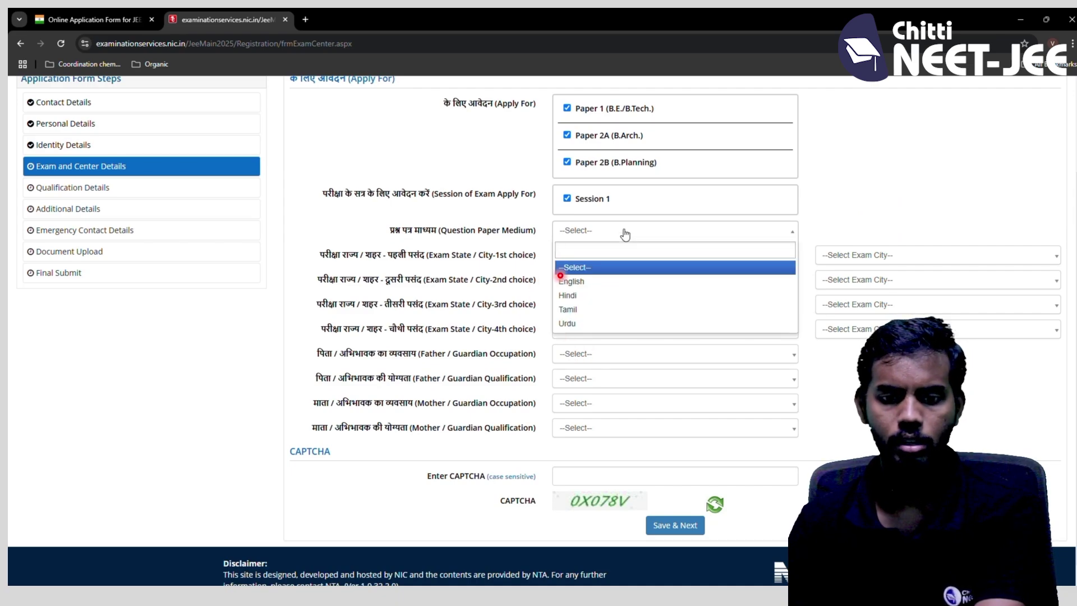
{"action": "left_click", "coordinate": [620, 310]}
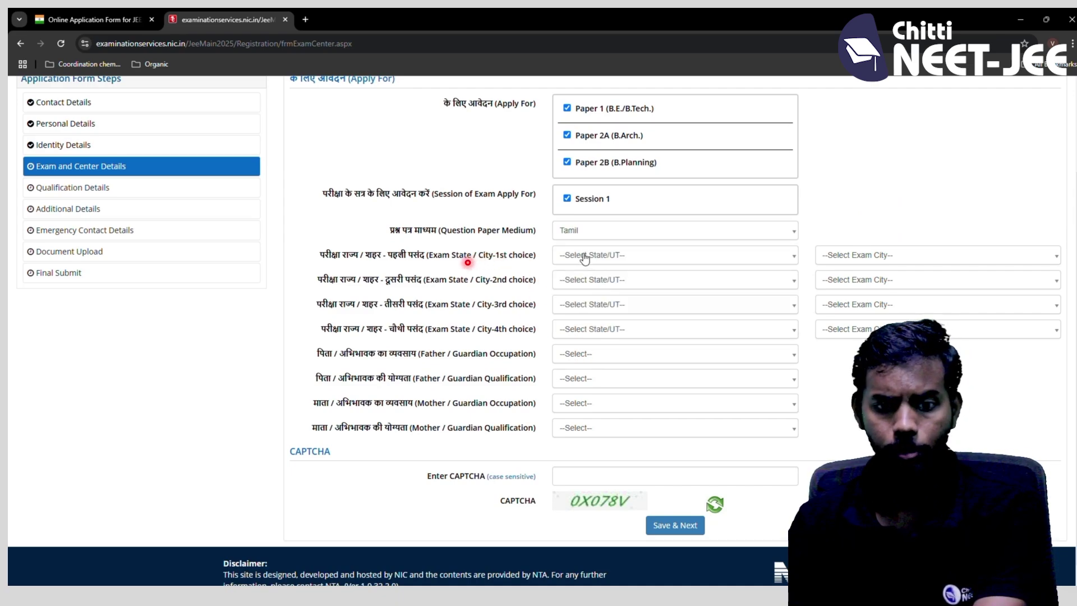
Step: Set the first exam city choice to Chennai and the second to Coimbatore, both in Tamil Nadu
{"action": "left_click", "coordinate": [588, 255]}
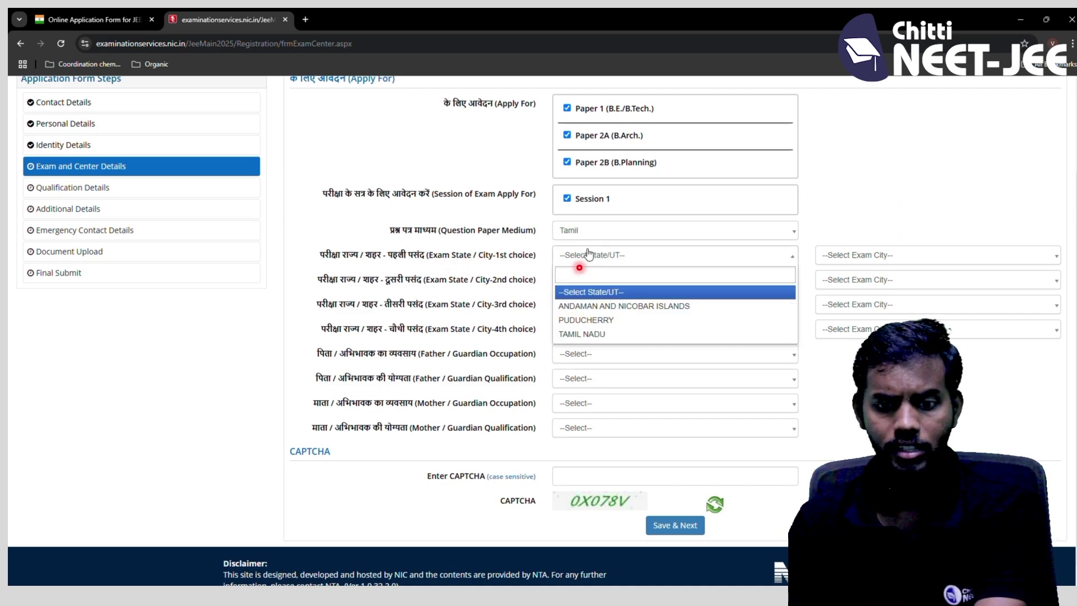
{"action": "left_click", "coordinate": [588, 334]}
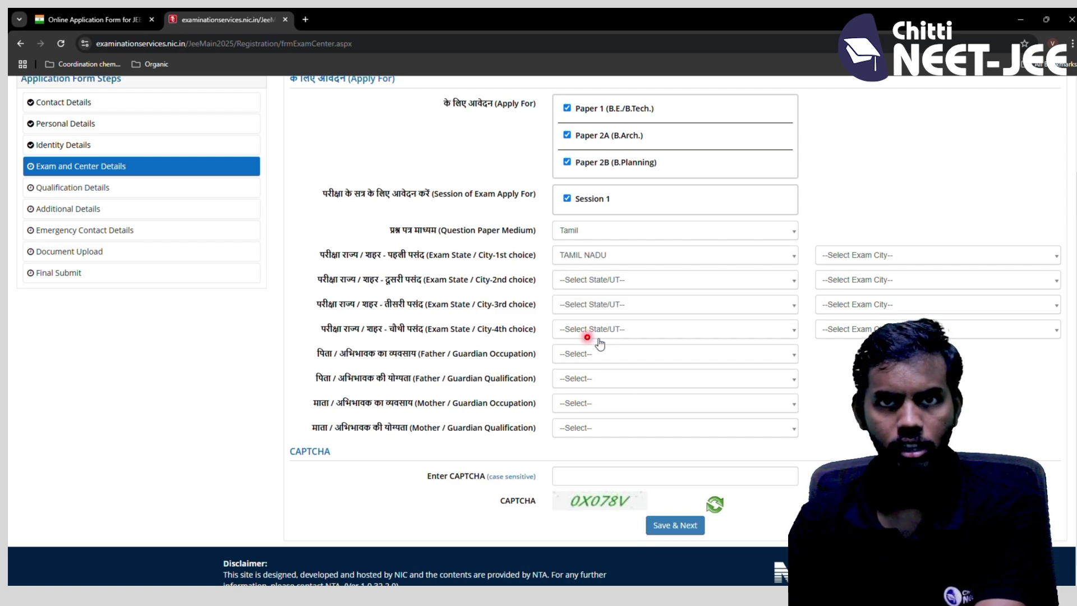
{"action": "left_click", "coordinate": [879, 254]}
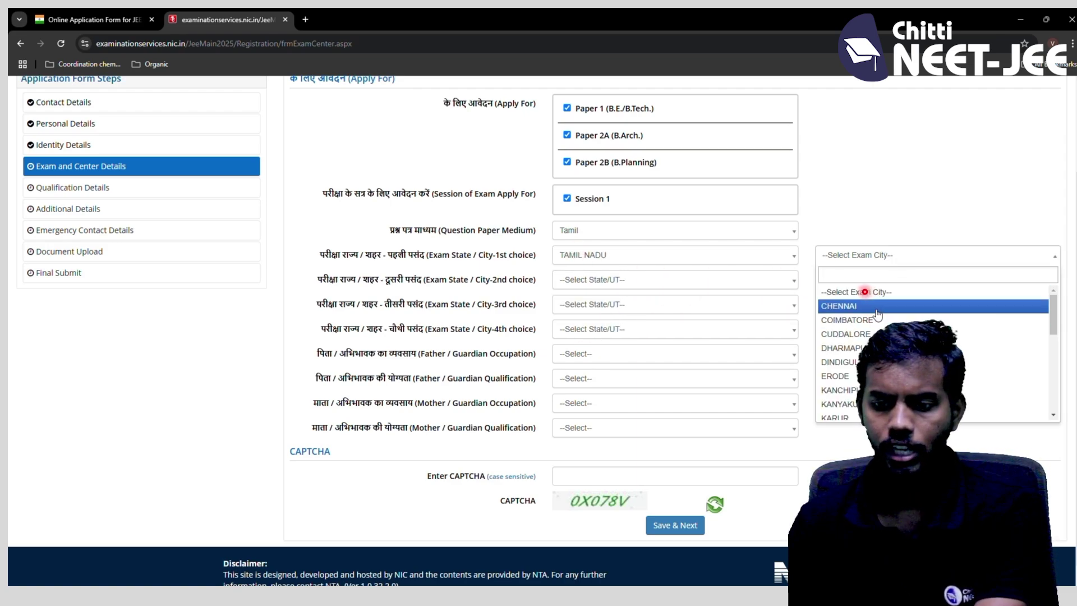
{"action": "left_click", "coordinate": [840, 306]}
{"action": "left_click", "coordinate": [623, 280]}
{"action": "left_click", "coordinate": [582, 358]}
{"action": "left_click", "coordinate": [890, 282]}
{"action": "left_click", "coordinate": [841, 344]}
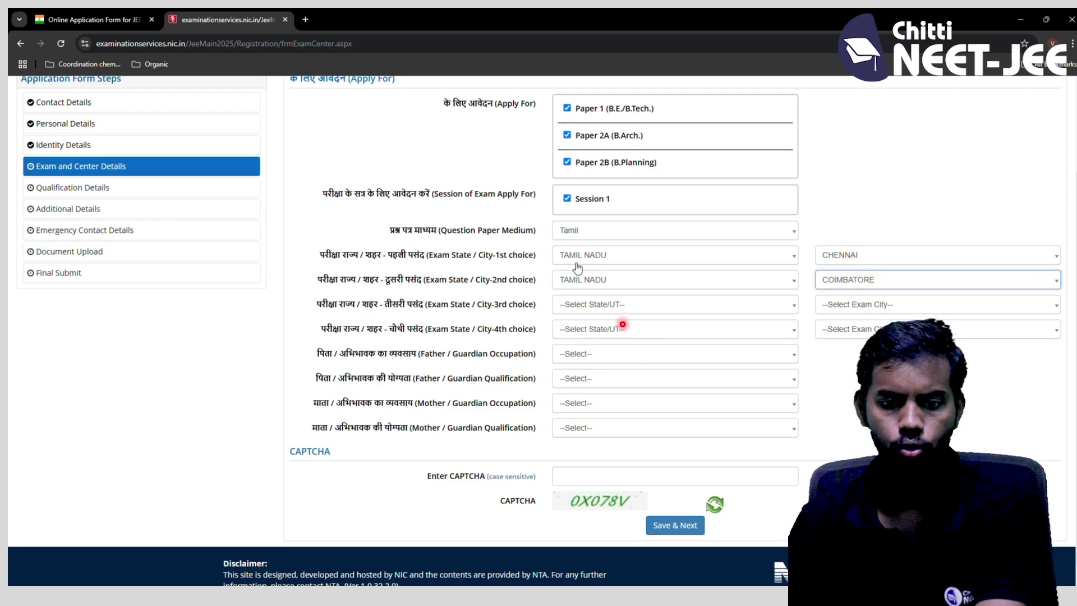
Step: Set the third exam city choice to Dindigul and the fourth to Kanyakumari, both in Tamil Nadu
{"action": "left_click", "coordinate": [645, 304]}
{"action": "left_click", "coordinate": [582, 383]}
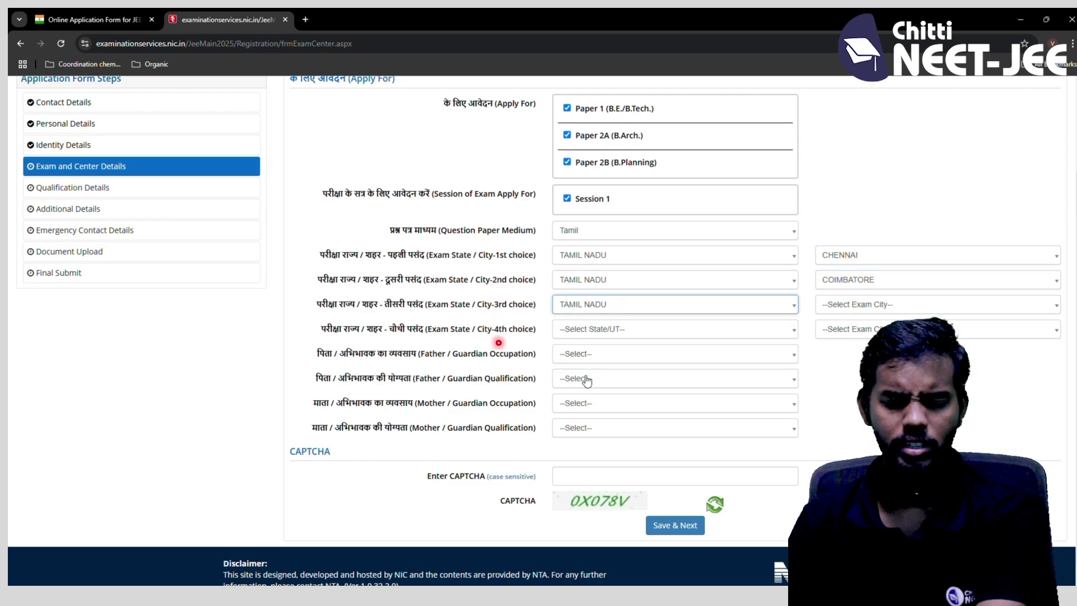
{"action": "left_click", "coordinate": [852, 307]}
{"action": "left_click", "coordinate": [836, 411]}
{"action": "left_click", "coordinate": [617, 330]}
{"action": "left_click", "coordinate": [612, 407]}
{"action": "left_click", "coordinate": [871, 329]}
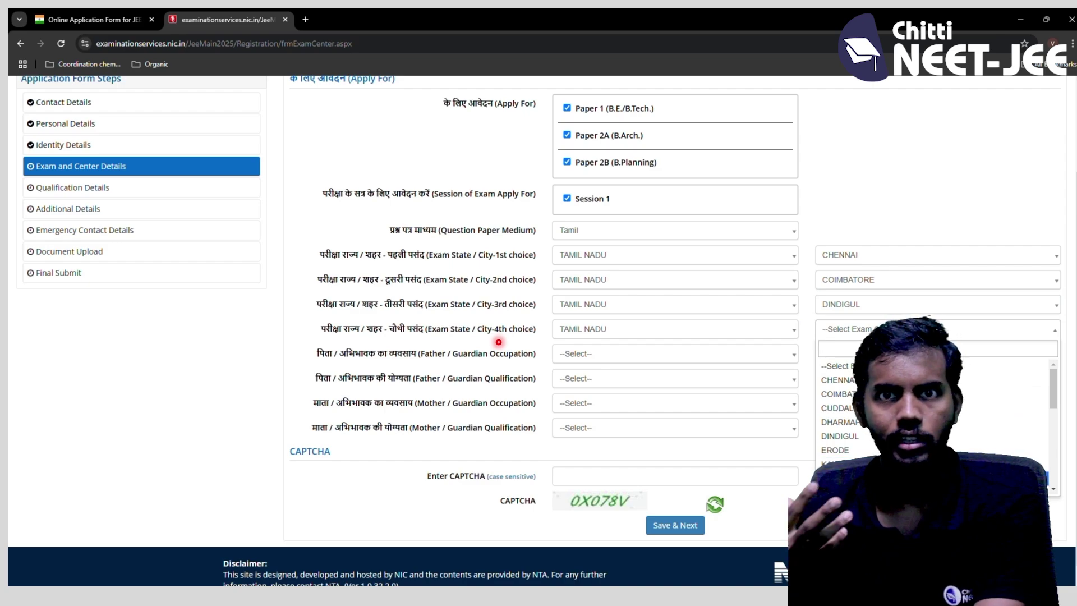
{"action": "left_click", "coordinate": [830, 407]}
Step: Set the father's occupation to Agriculture and qualification to Matriculate, and the mother's to Agriculture and Illiterate
{"action": "left_click", "coordinate": [686, 358]}
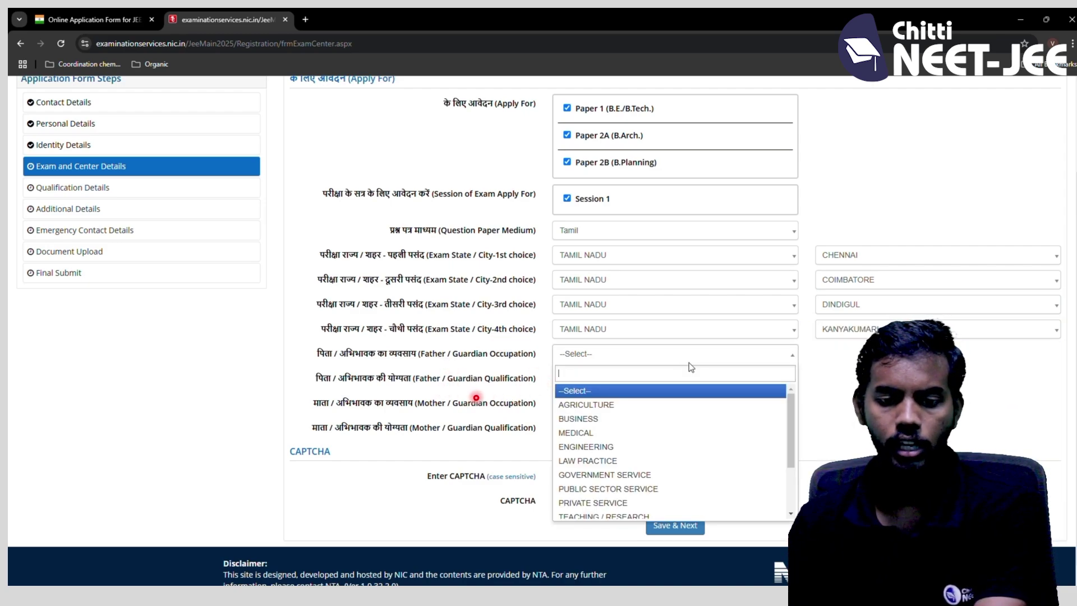
{"action": "left_click", "coordinate": [622, 406]}
{"action": "left_click", "coordinate": [620, 379]}
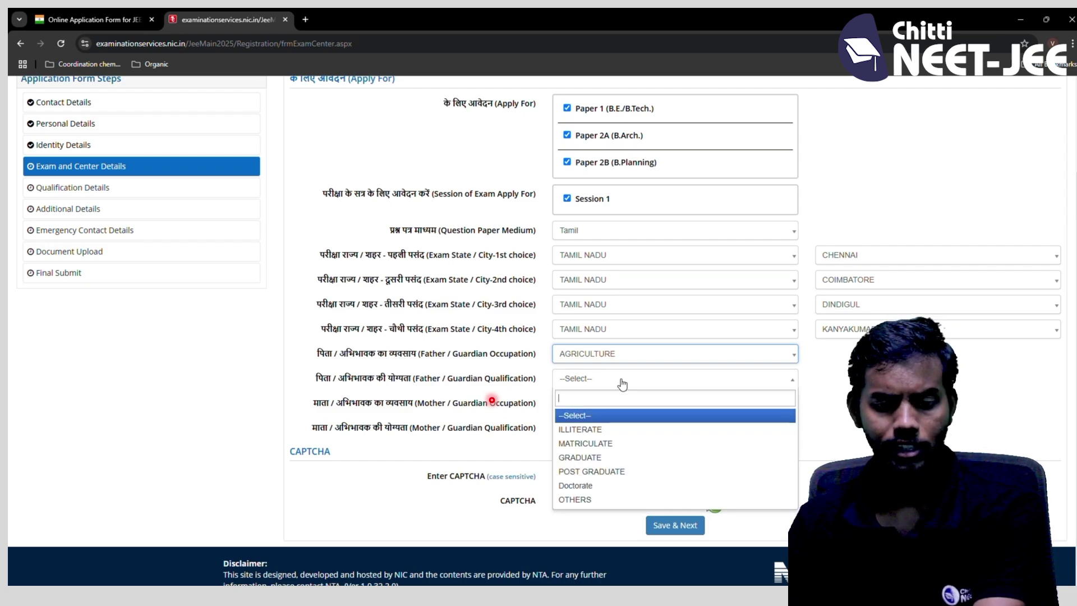
{"action": "left_click", "coordinate": [618, 444]}
{"action": "left_click", "coordinate": [620, 404]}
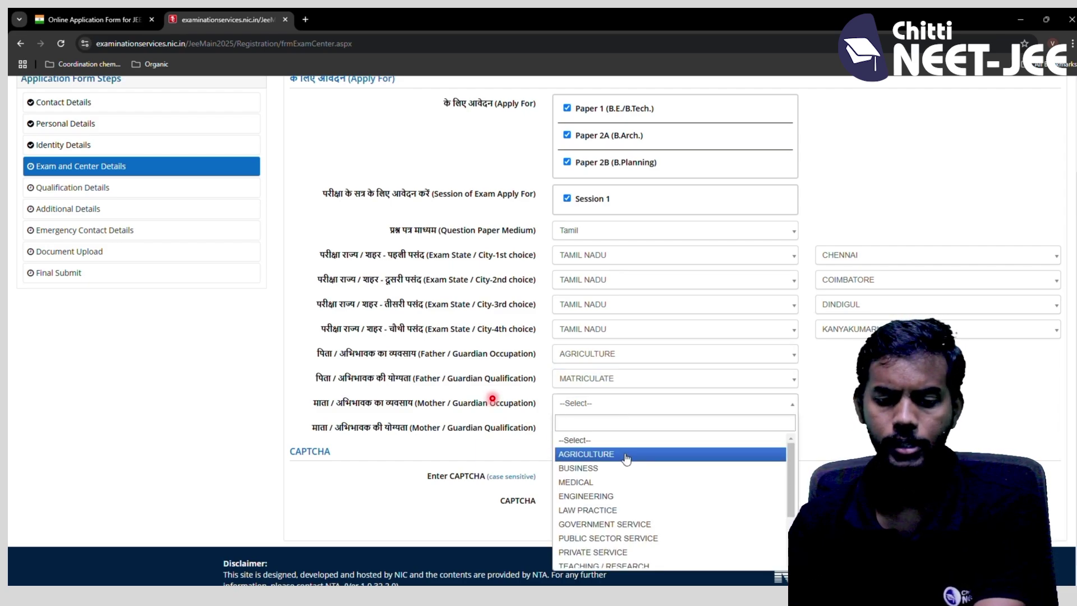
{"action": "left_click", "coordinate": [617, 453]}
{"action": "left_click", "coordinate": [615, 429]}
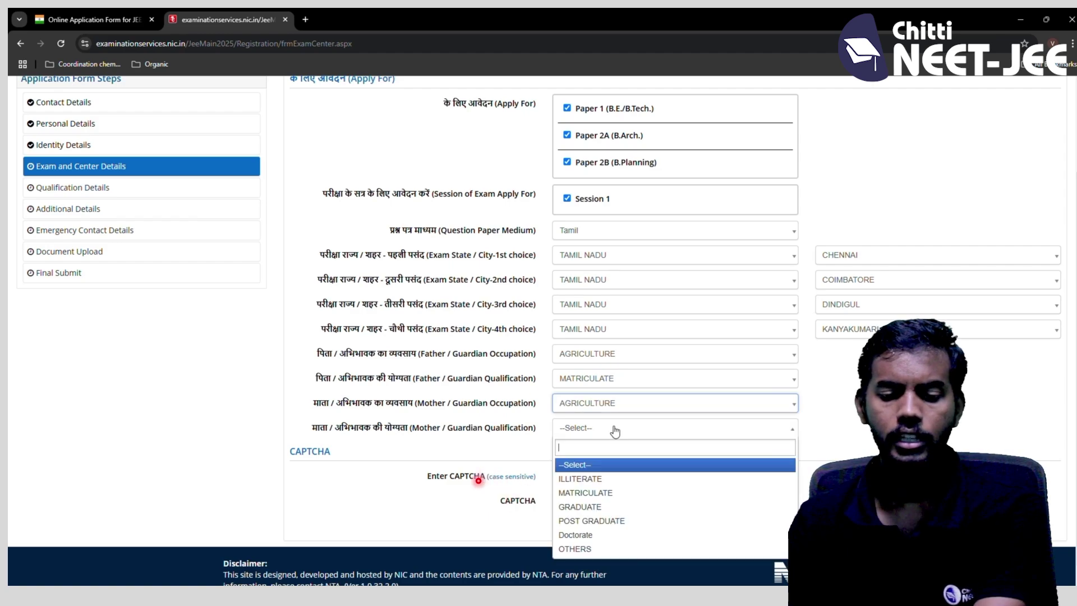
{"action": "left_click", "coordinate": [618, 480]}
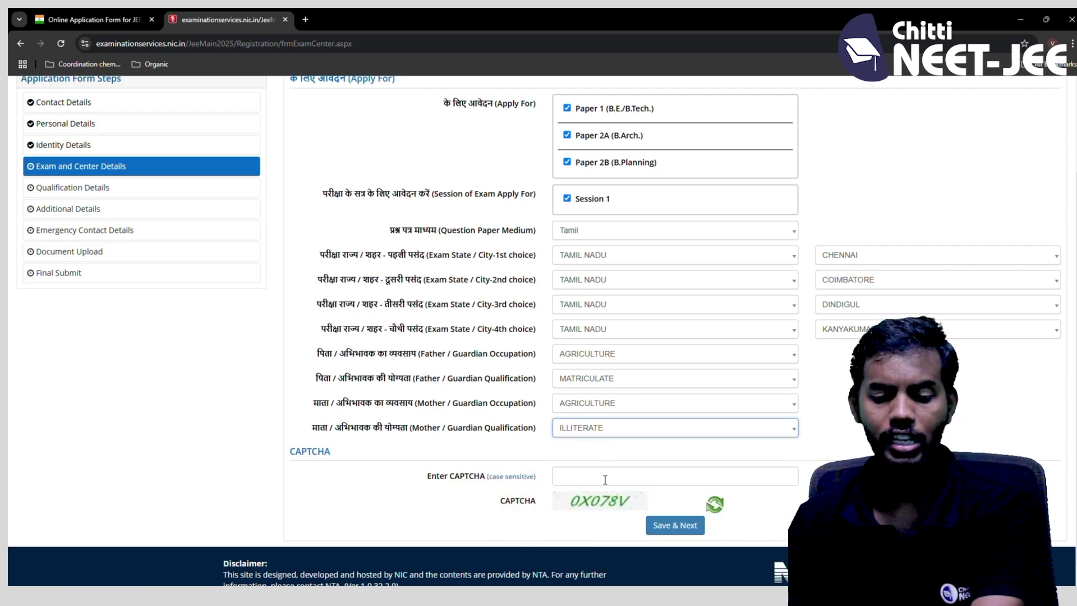
Step: Enter the displayed CAPTCHA and submit the Exam and Center Details section with confirmation
{"action": "left_click", "coordinate": [630, 475]}
{"action": "type", "text": "0X0"}
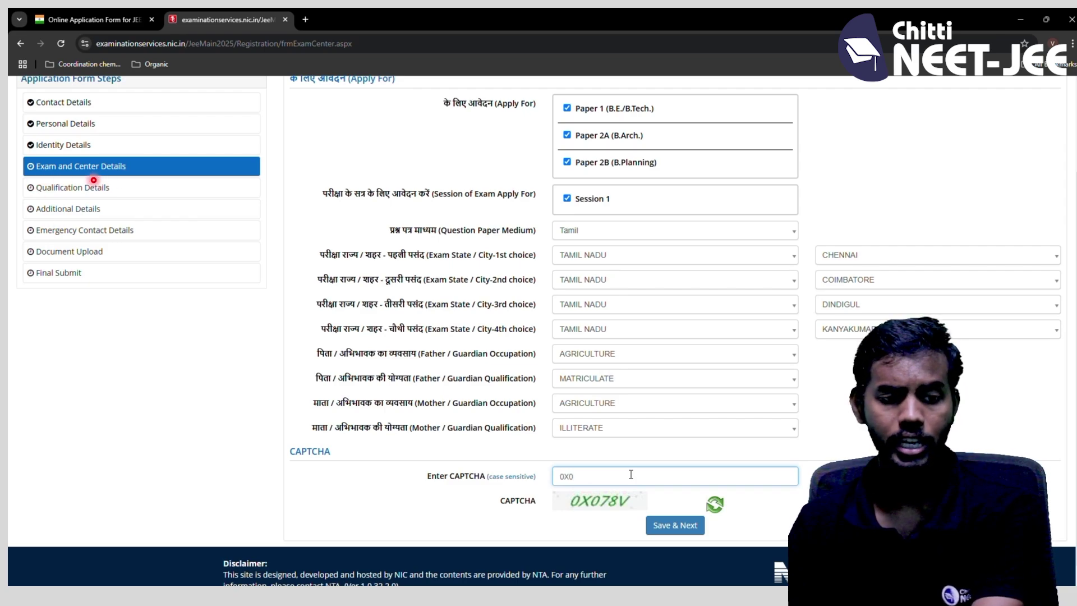
{"action": "type", "text": "78V"}
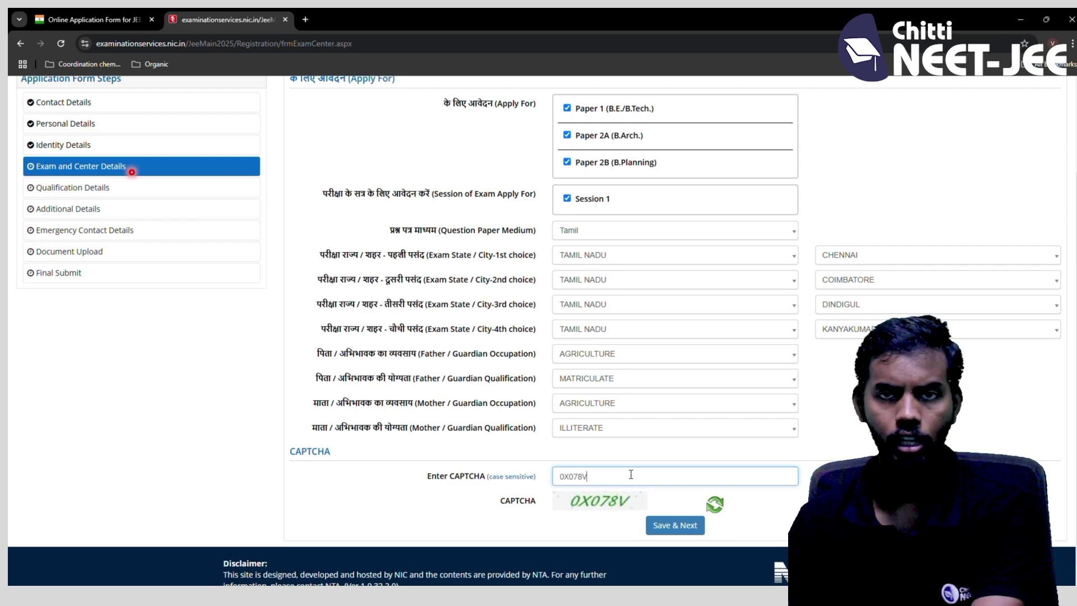
{"action": "left_click", "coordinate": [662, 524]}
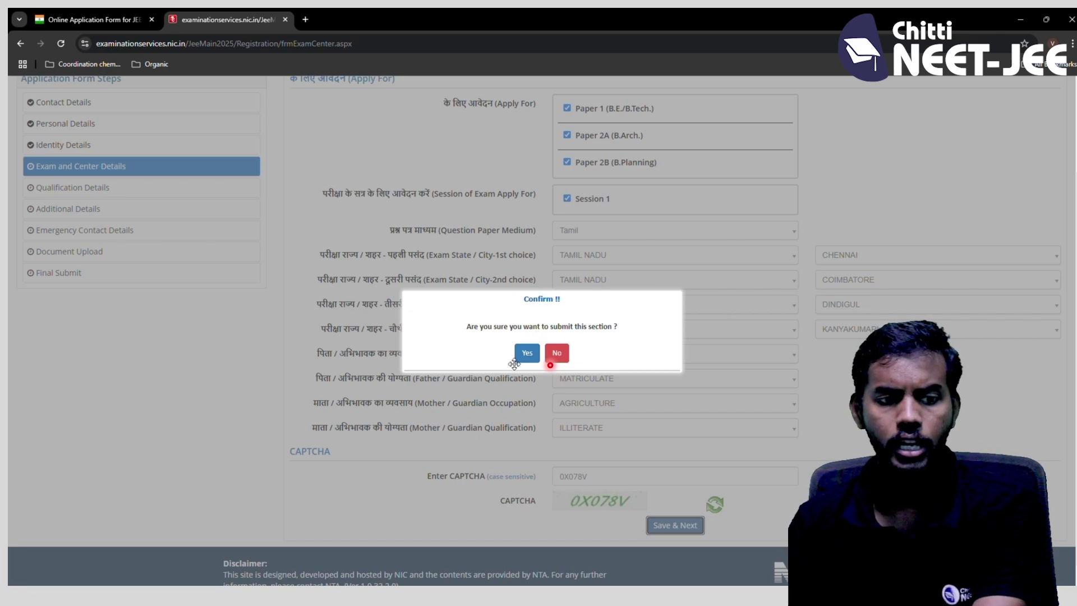
{"action": "left_click", "coordinate": [530, 353]}
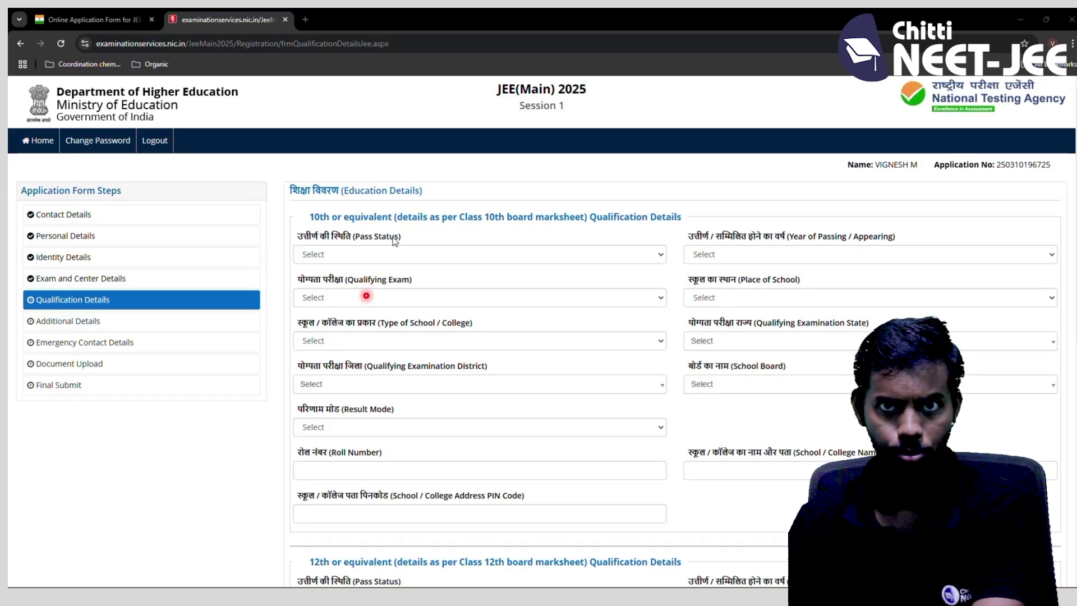
Step: Set the Class 10 pass status to Passed, the passing year to 2021 and the qualifying exam to 10th or Equivalent
{"action": "left_click", "coordinate": [382, 261]}
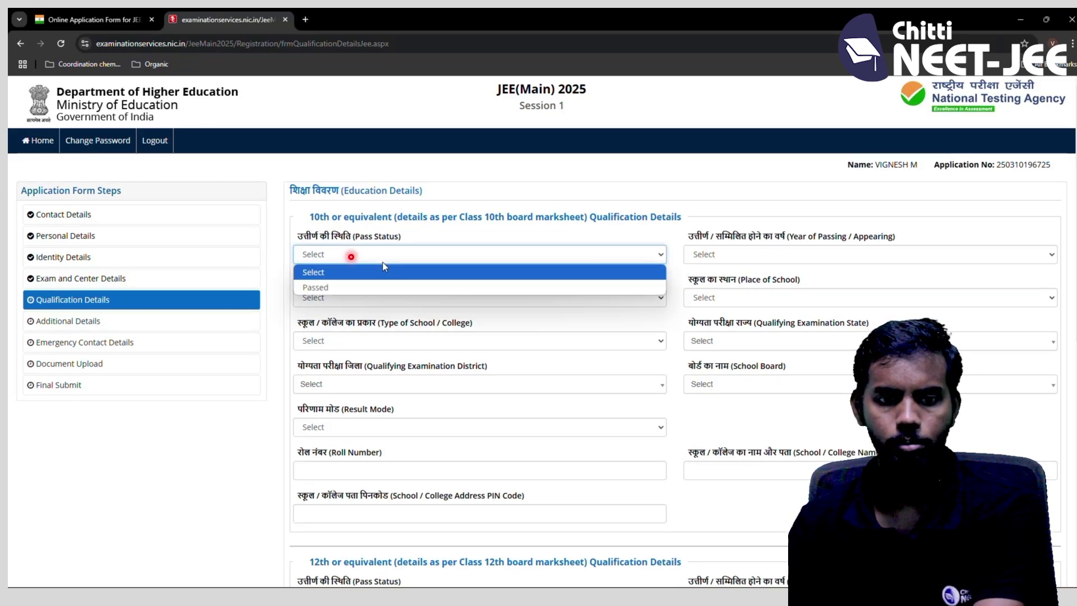
{"action": "left_click", "coordinate": [383, 285]}
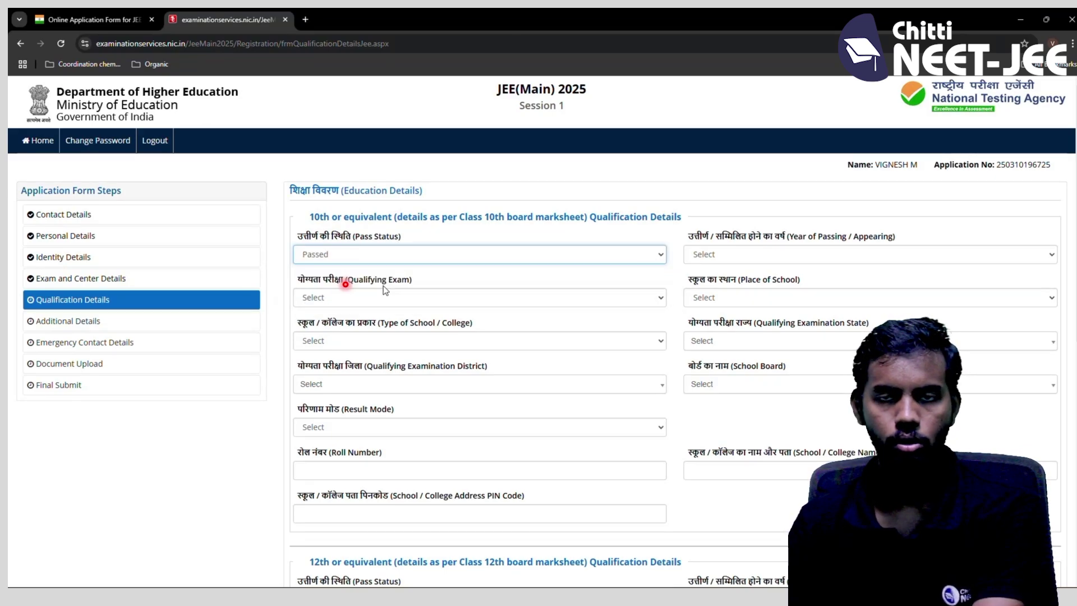
{"action": "left_click", "coordinate": [757, 258]}
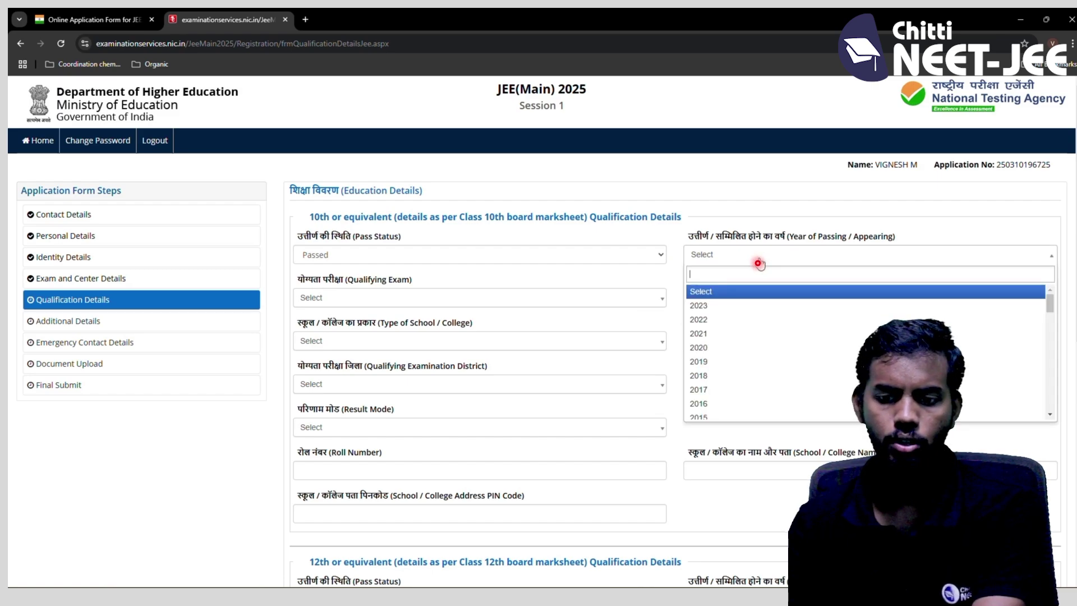
{"action": "left_click", "coordinate": [751, 333]}
{"action": "left_click", "coordinate": [452, 299]}
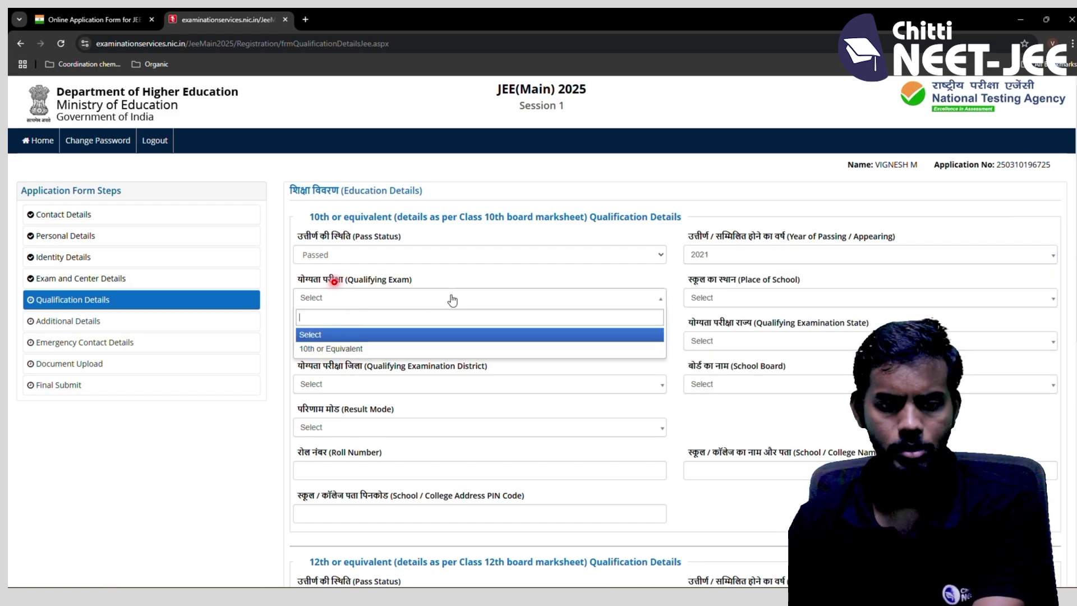
{"action": "left_click", "coordinate": [407, 350]}
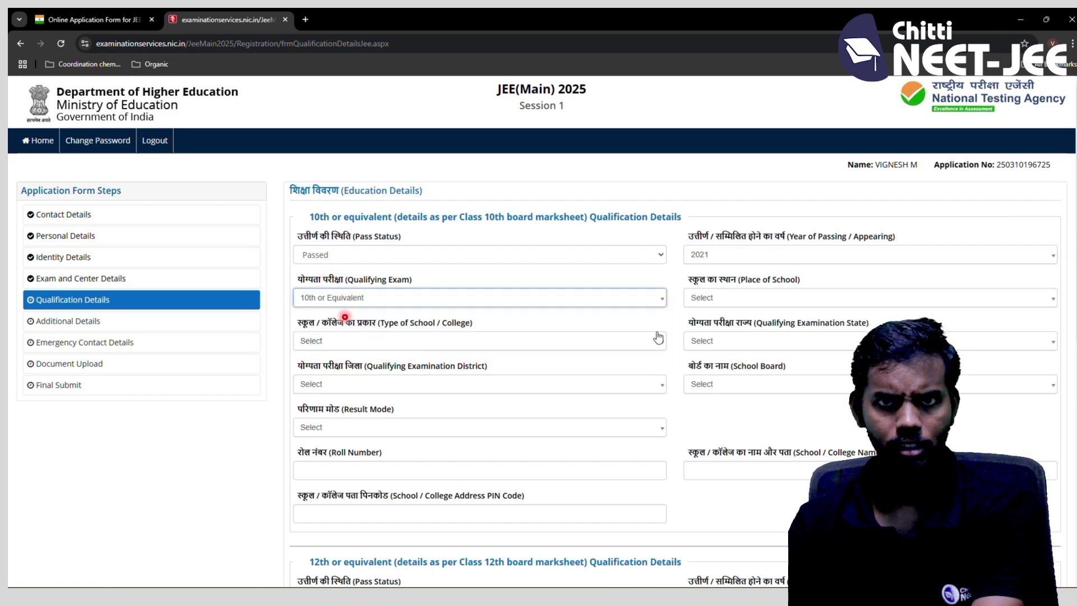
Step: Set the Class 10 place of school to Rural and the school type to Government School
{"action": "left_click", "coordinate": [744, 303]}
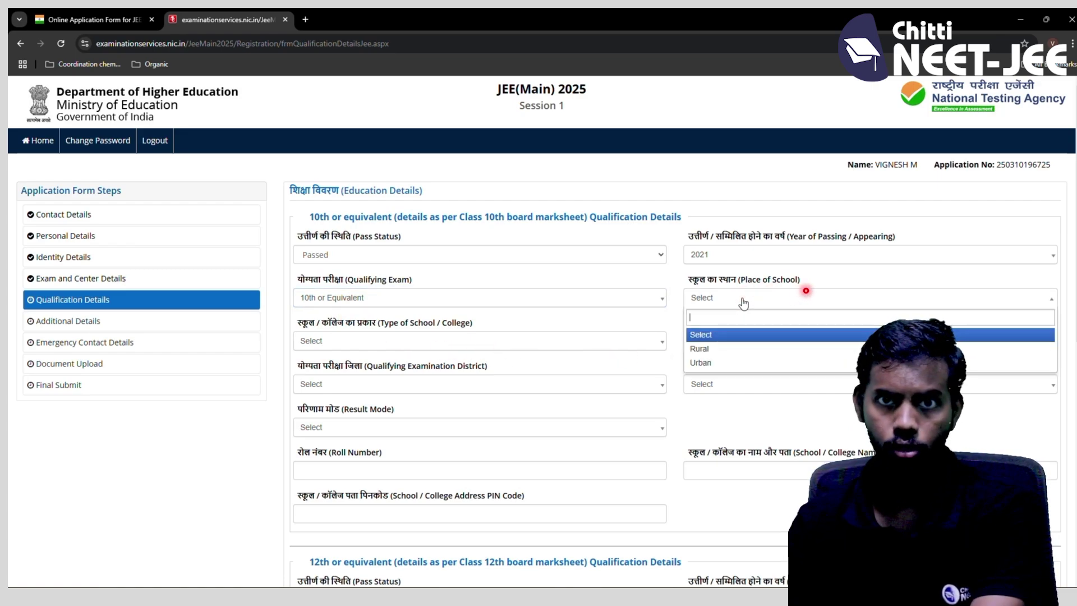
{"action": "left_click", "coordinate": [735, 349]}
{"action": "left_click", "coordinate": [517, 347]}
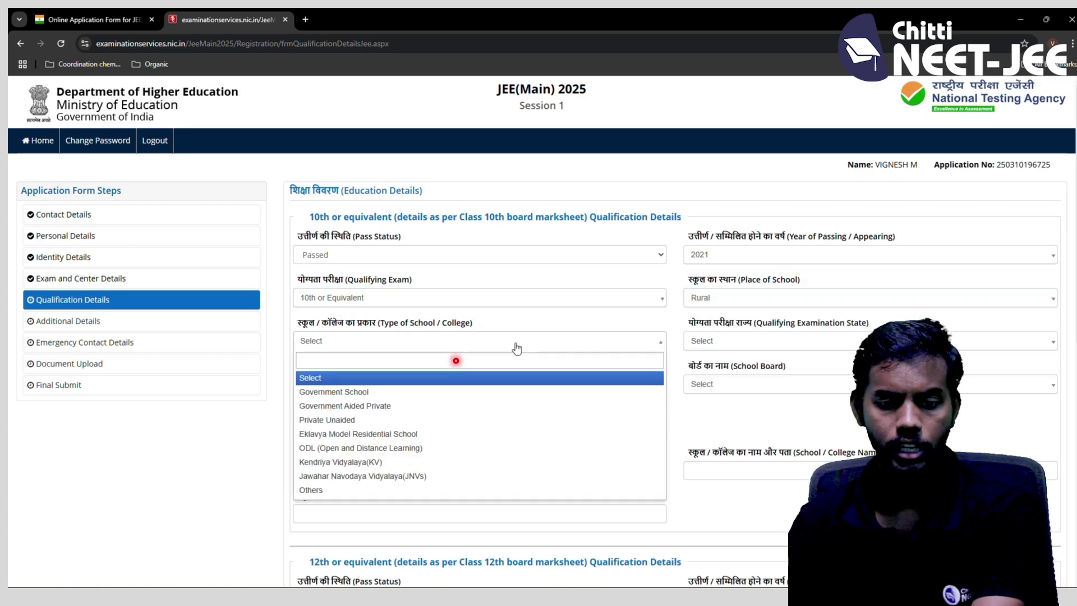
{"action": "left_click", "coordinate": [510, 393]}
Step: Set the Class 10 qualifying examination state to Tamil Nadu and the district to Chennai
{"action": "left_click", "coordinate": [703, 348]}
{"action": "left_click", "coordinate": [716, 371]}
{"action": "left_click", "coordinate": [723, 342]}
{"action": "type", "text": "ta"}
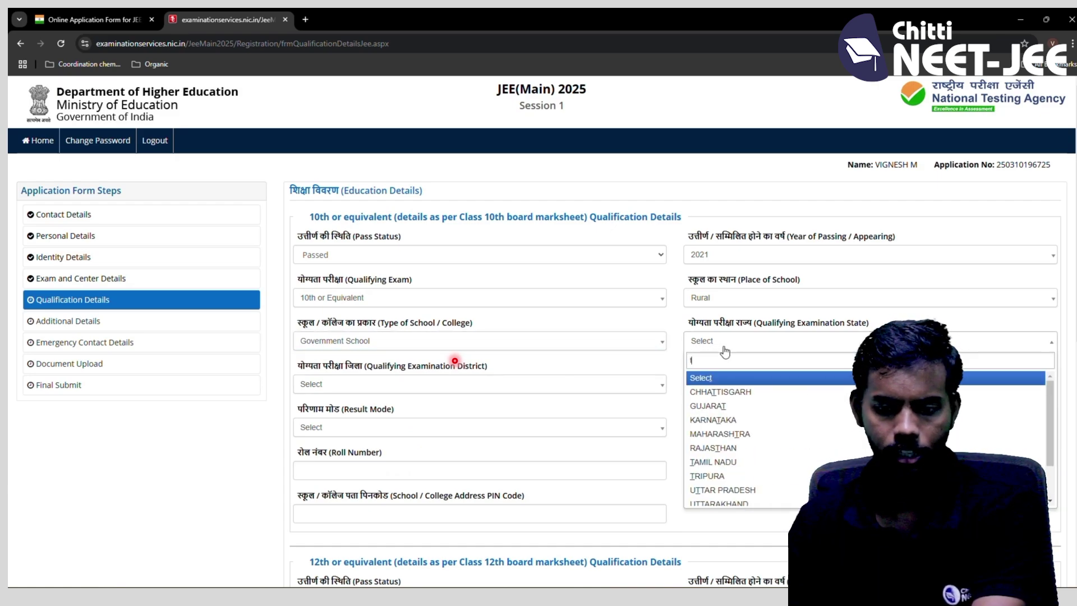
{"action": "left_click", "coordinate": [750, 393]}
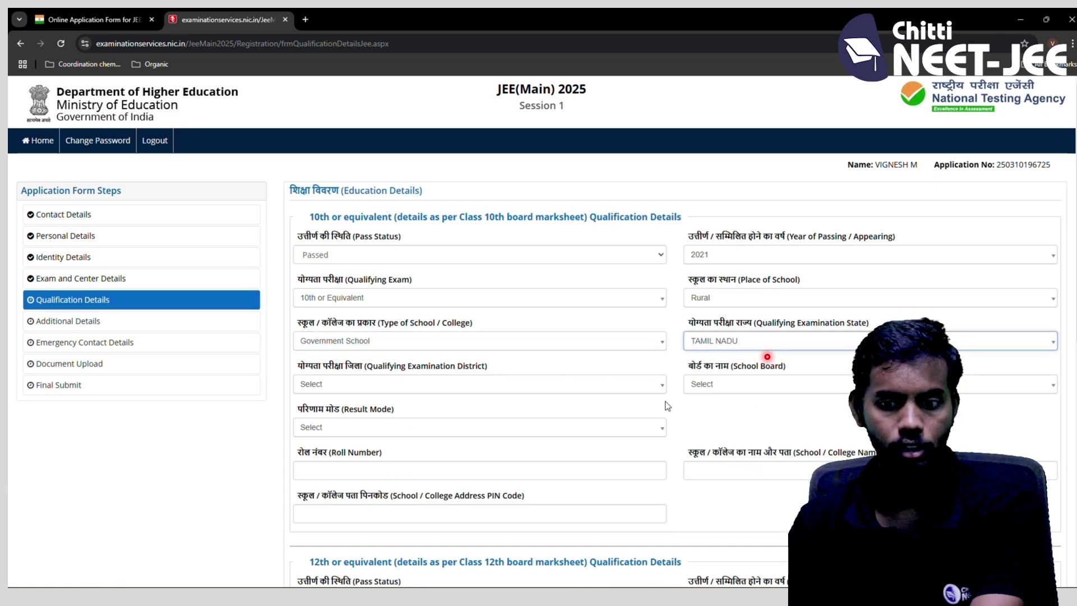
{"action": "left_click", "coordinate": [507, 393]}
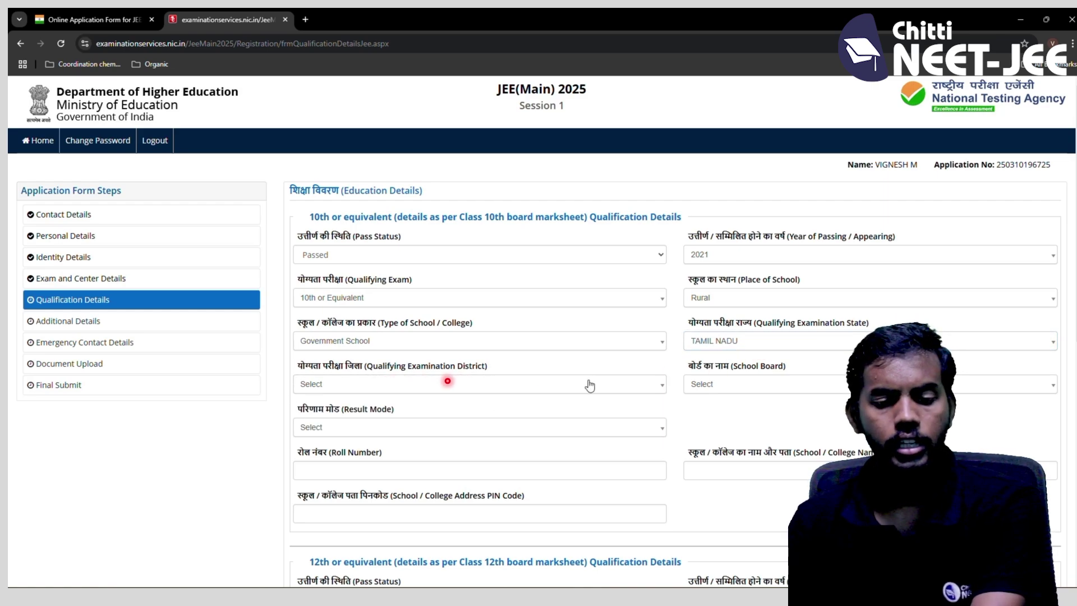
{"action": "left_click", "coordinate": [493, 383]}
{"action": "left_click", "coordinate": [405, 448]}
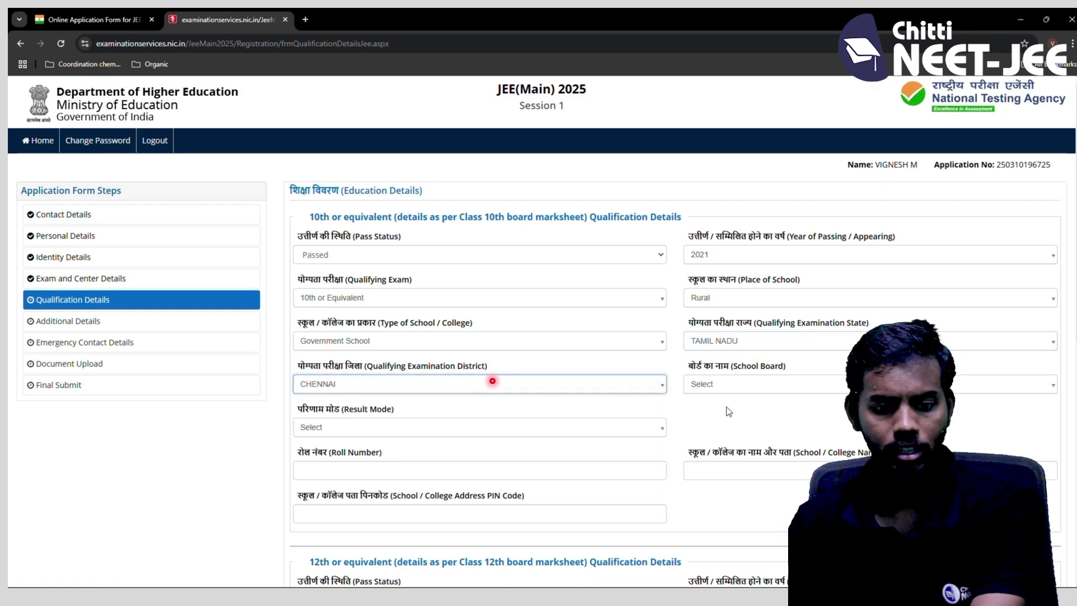
Step: Set the Class 10 school board to Board of Secondary Education Sikkim
{"action": "left_click", "coordinate": [763, 387]}
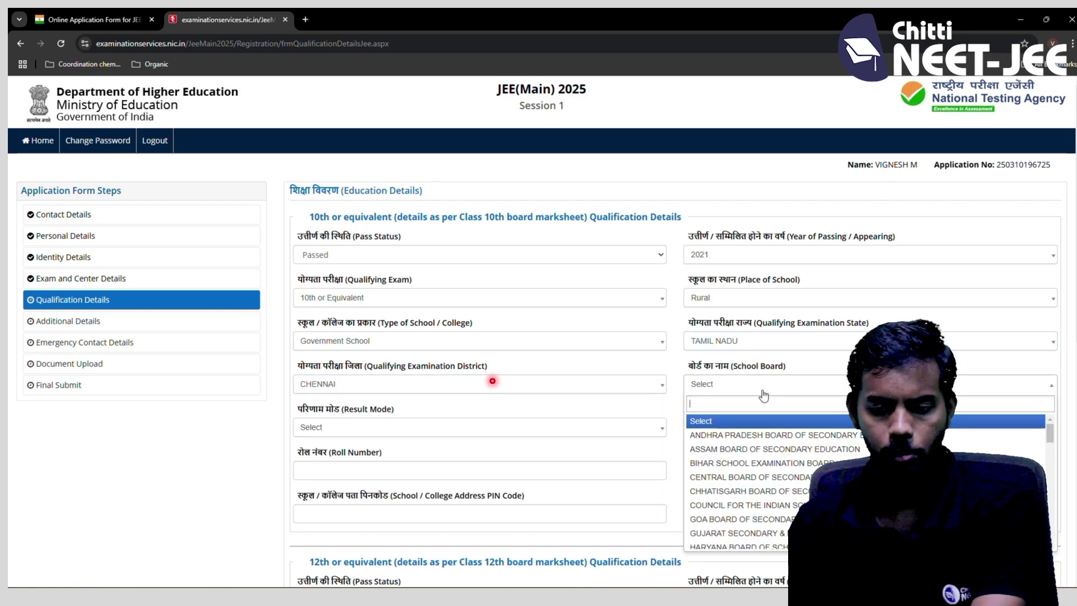
{"action": "scroll", "coordinate": [757, 449], "scroll_direction": "down", "scroll_amount": 10}
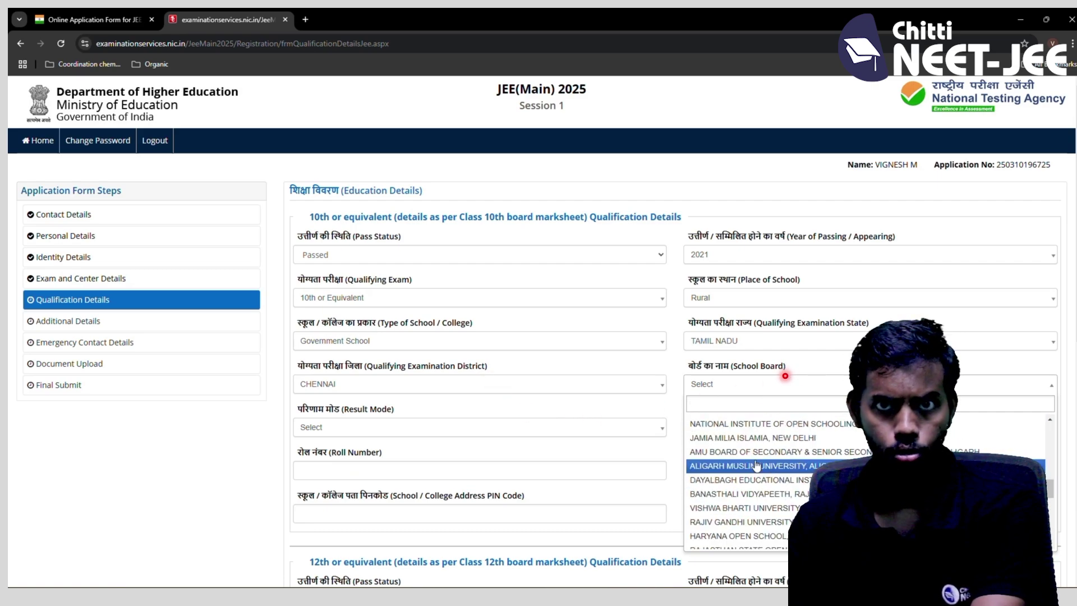
{"action": "scroll", "coordinate": [756, 465], "scroll_direction": "down", "scroll_amount": 10}
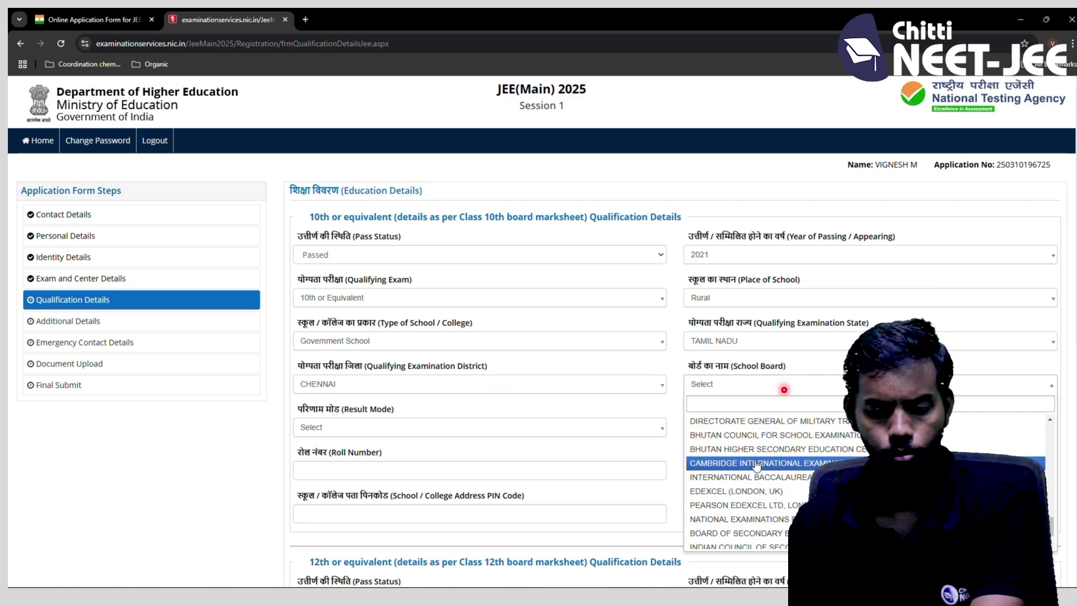
{"action": "scroll", "coordinate": [757, 466], "scroll_direction": "down", "scroll_amount": 1}
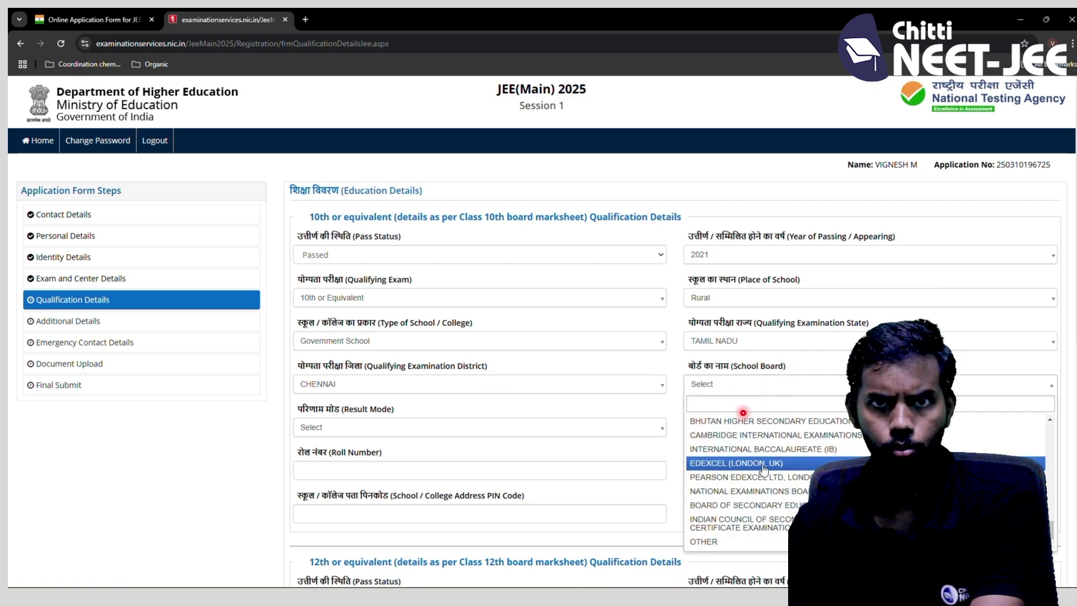
{"action": "left_click", "coordinate": [756, 508]}
{"action": "left_click", "coordinate": [746, 383]}
{"action": "left_click", "coordinate": [747, 385]}
{"action": "left_click", "coordinate": [746, 385]}
{"action": "scroll", "coordinate": [737, 443], "scroll_direction": "up", "scroll_amount": 3}
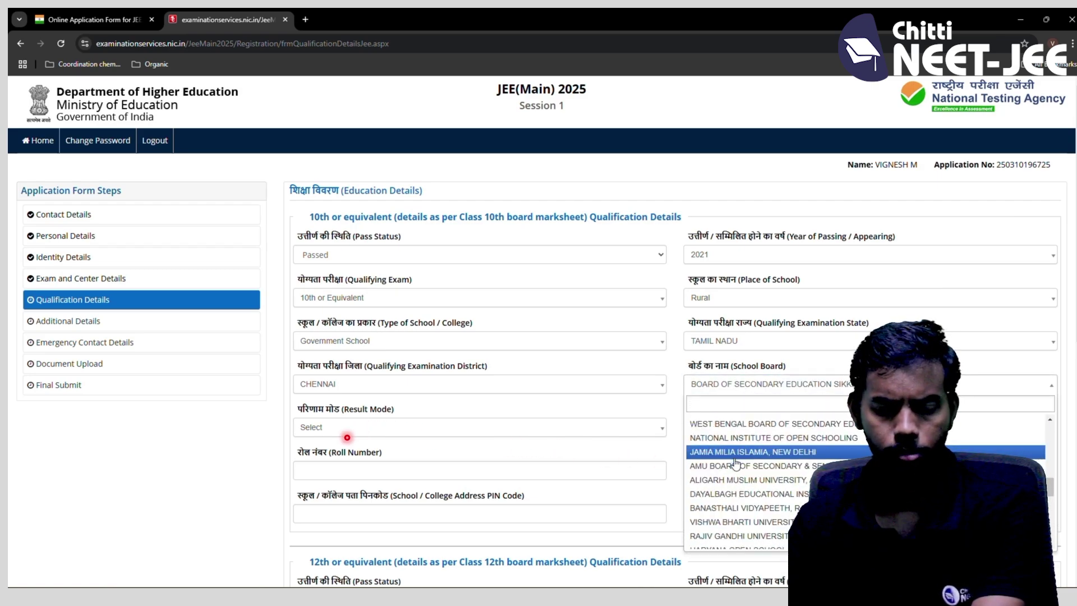
Step: Set the Class 10 result mode to Percentage and open the marks and roll number fields for entry
{"action": "left_click", "coordinate": [526, 429]}
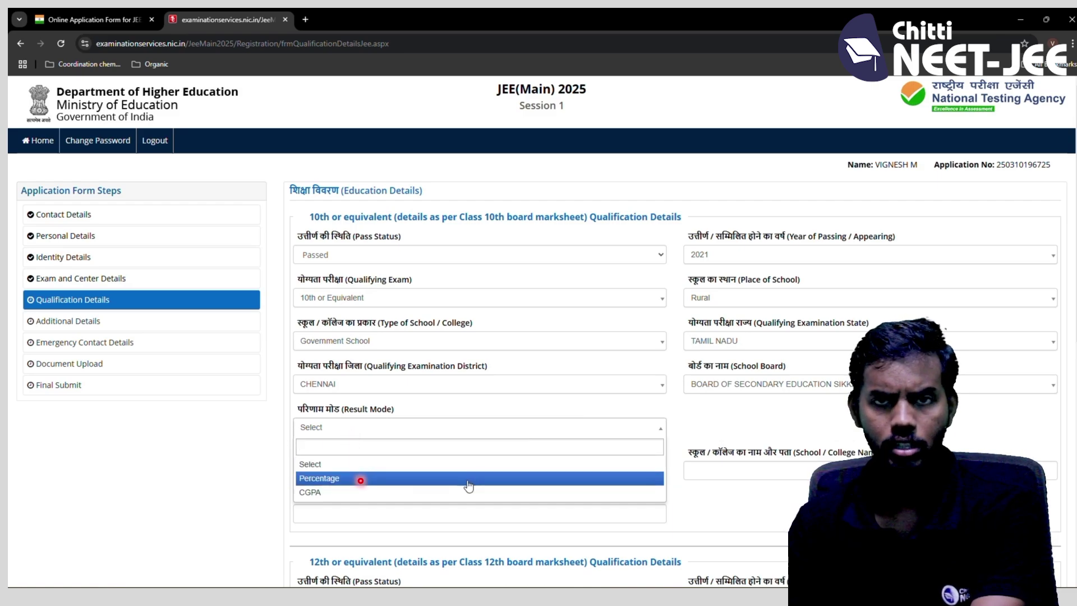
{"action": "left_click", "coordinate": [468, 480]}
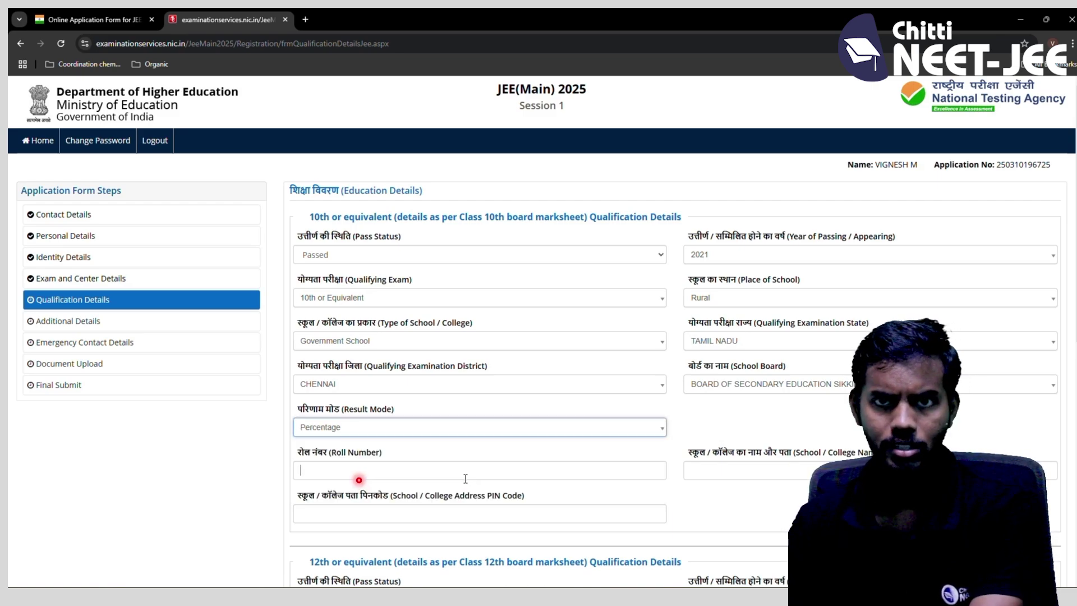
{"action": "left_click", "coordinate": [456, 470]}
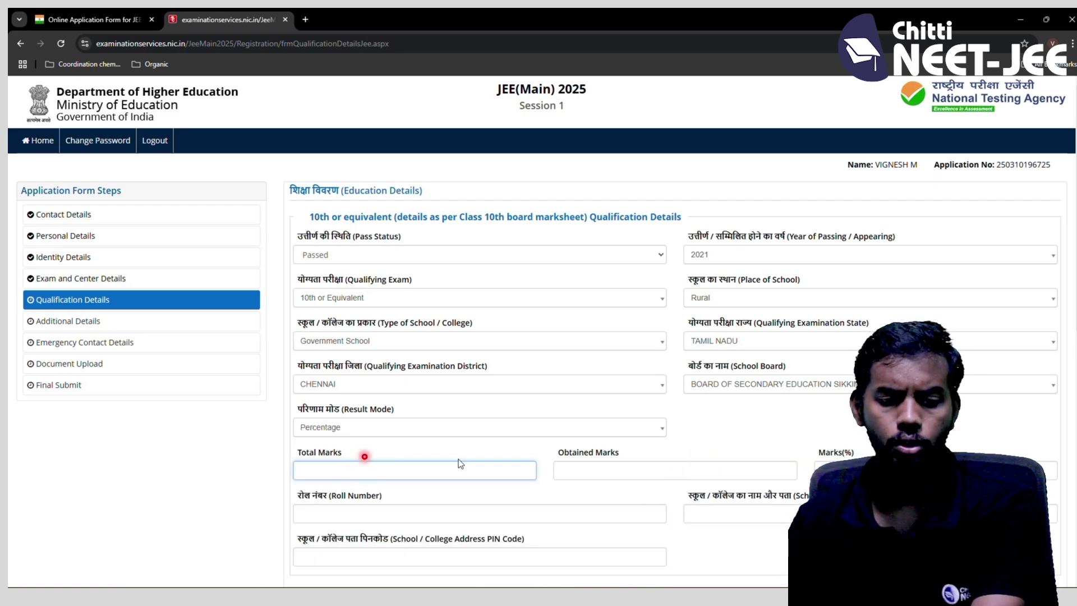
{"action": "scroll", "coordinate": [456, 466], "scroll_direction": "down", "scroll_amount": 2}
{"action": "left_click", "coordinate": [606, 360]}
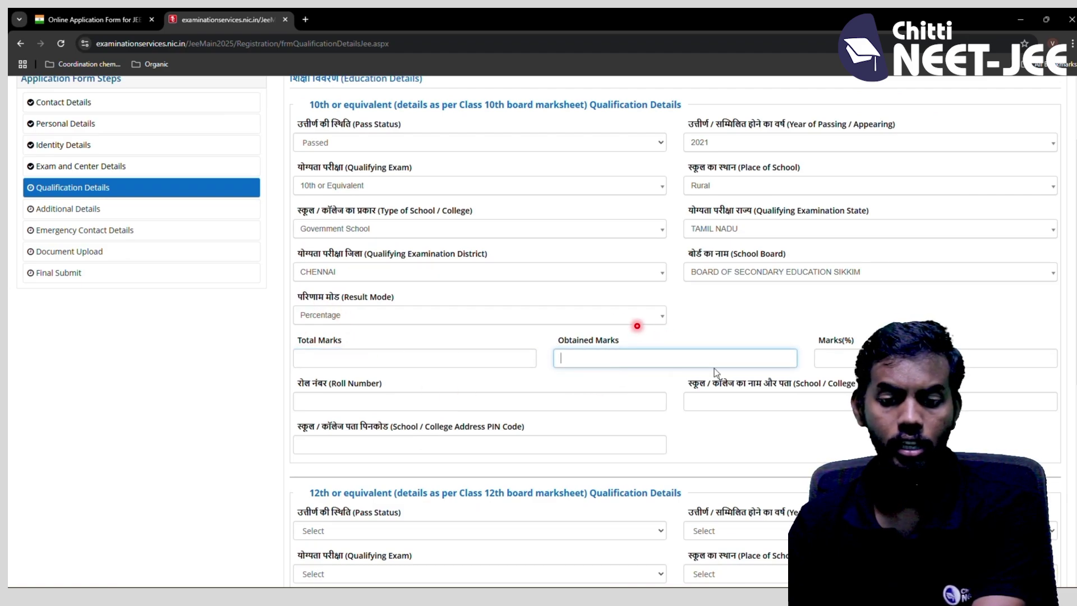
{"action": "left_click", "coordinate": [329, 401]}
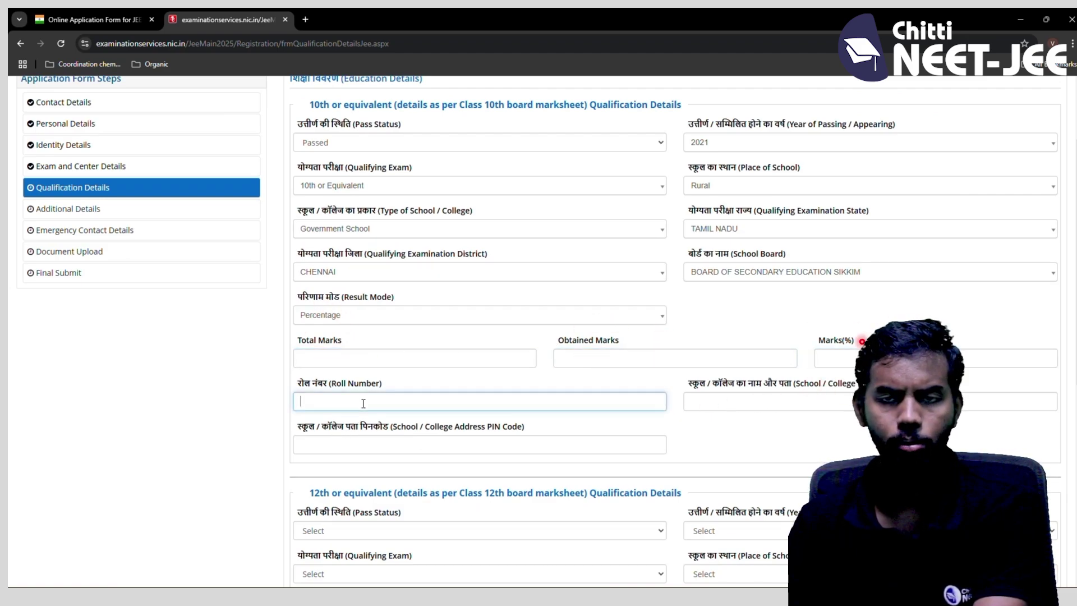
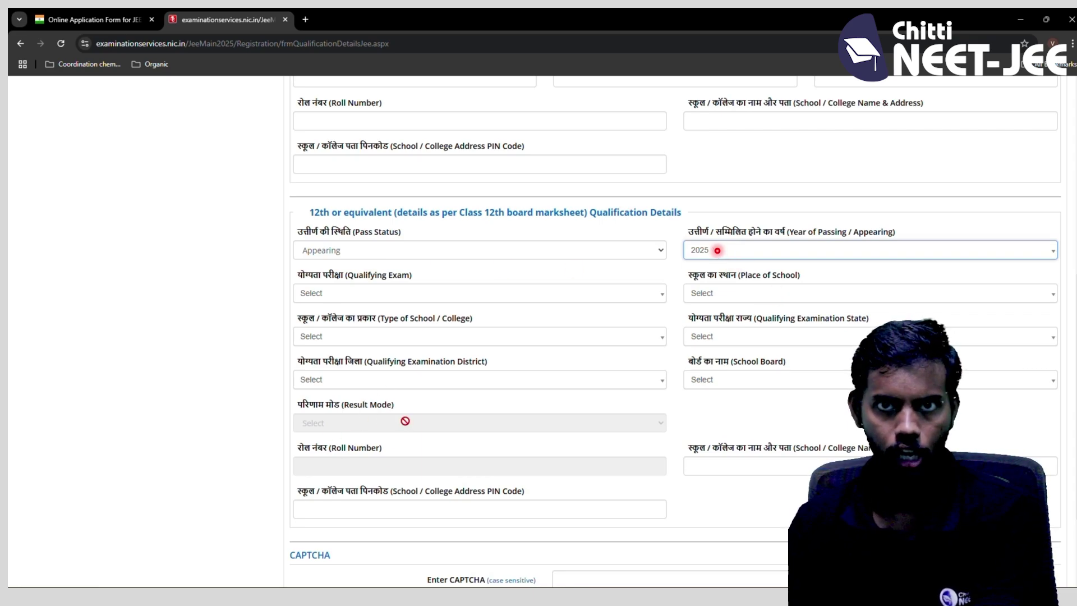
Step: Confirm the submission of the completed Qualification Details section
{"action": "scroll", "coordinate": [413, 436], "scroll_direction": "down", "scroll_amount": 3}
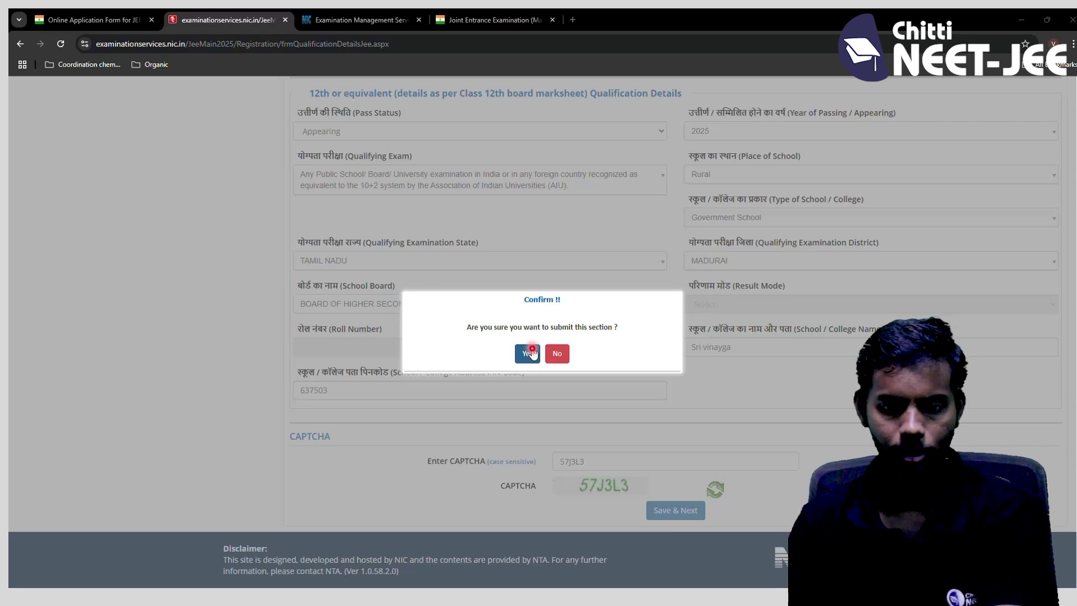
{"action": "left_click", "coordinate": [530, 352]}
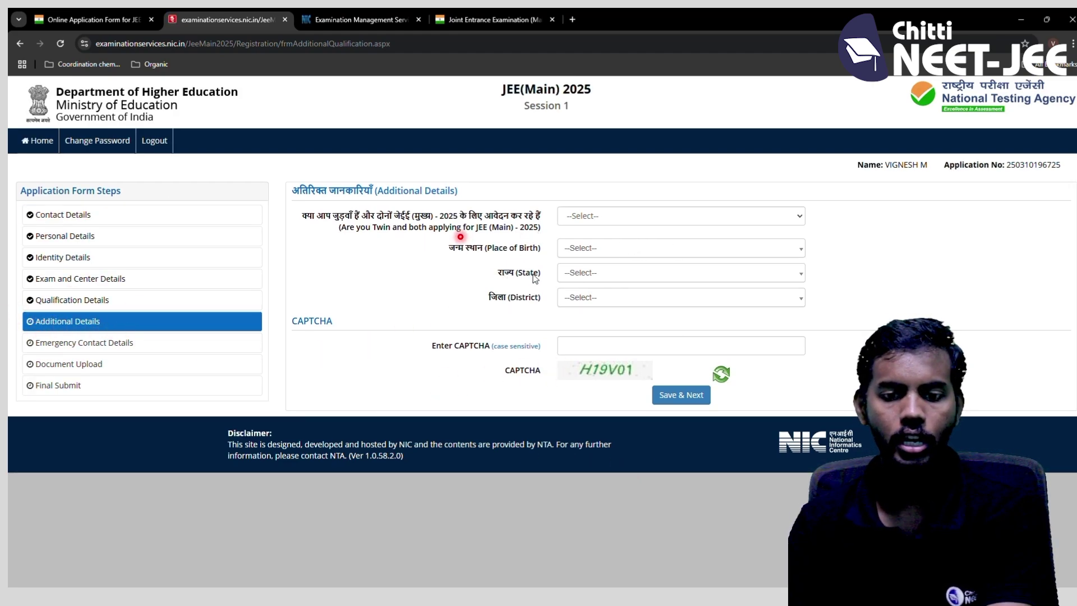
Step: Answer No to the twin question, set the birthplace to India, Tamil Nadu, Chennai, and submit the Additional Details section with confirmation
{"action": "left_click", "coordinate": [581, 219]}
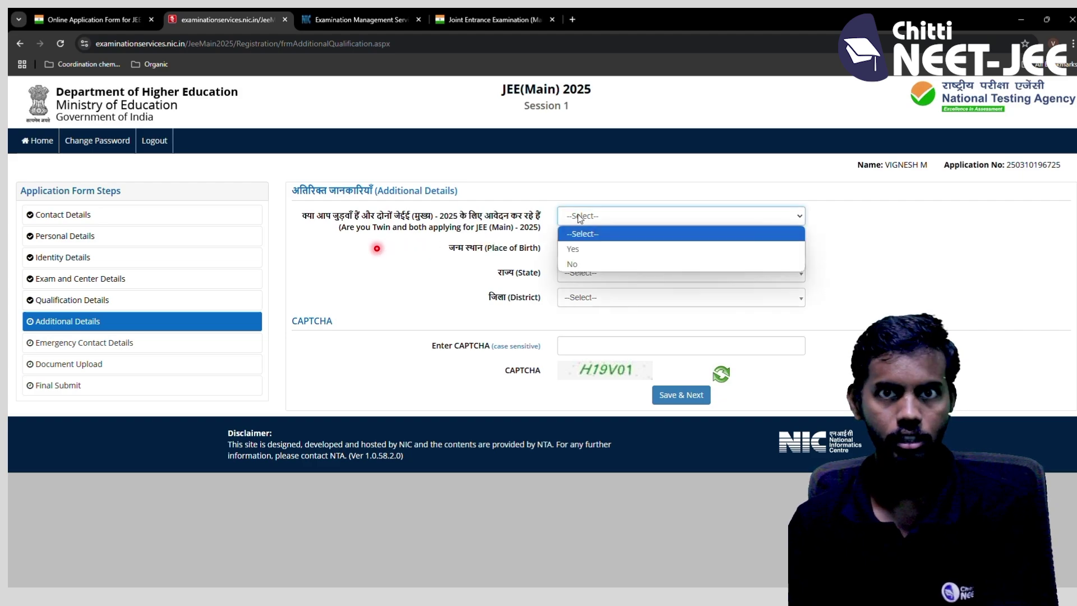
{"action": "left_click", "coordinate": [590, 258]}
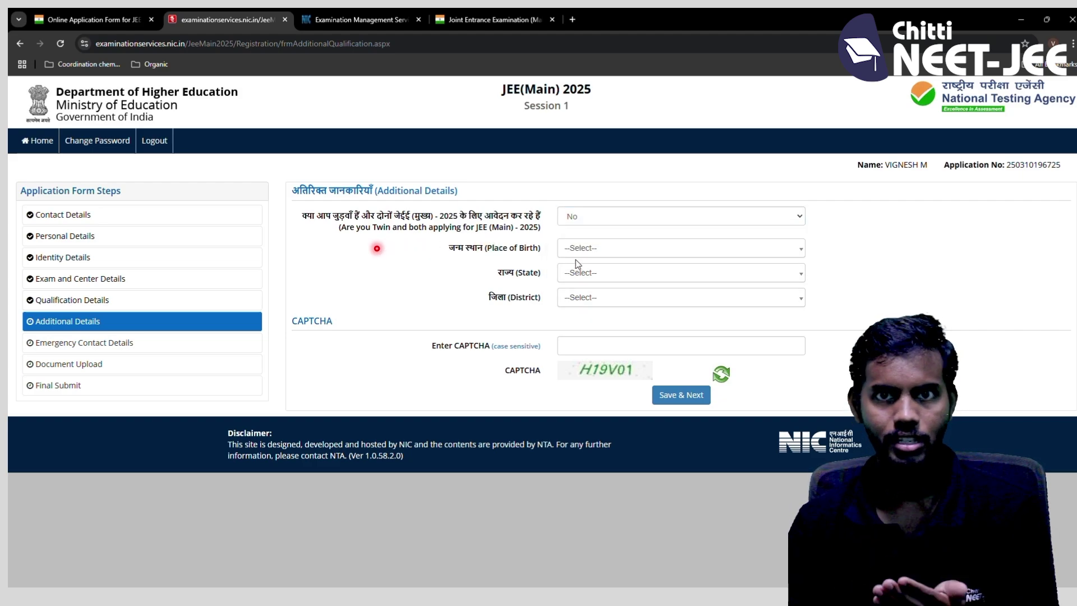
{"action": "left_click", "coordinate": [589, 217]}
{"action": "left_click", "coordinate": [593, 248]}
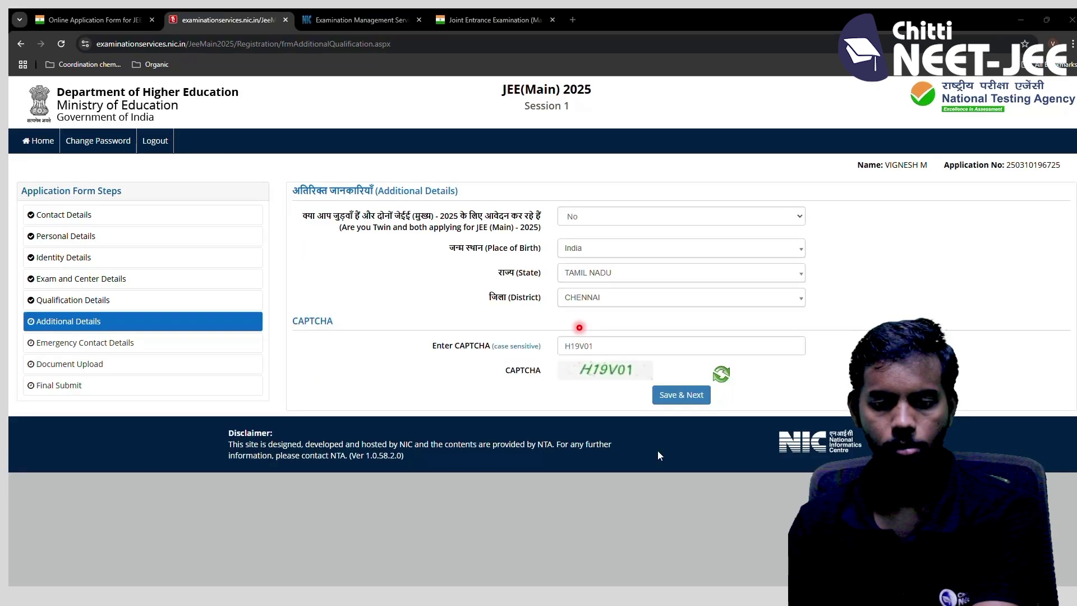
{"action": "left_click", "coordinate": [695, 396]}
{"action": "left_click", "coordinate": [530, 355]}
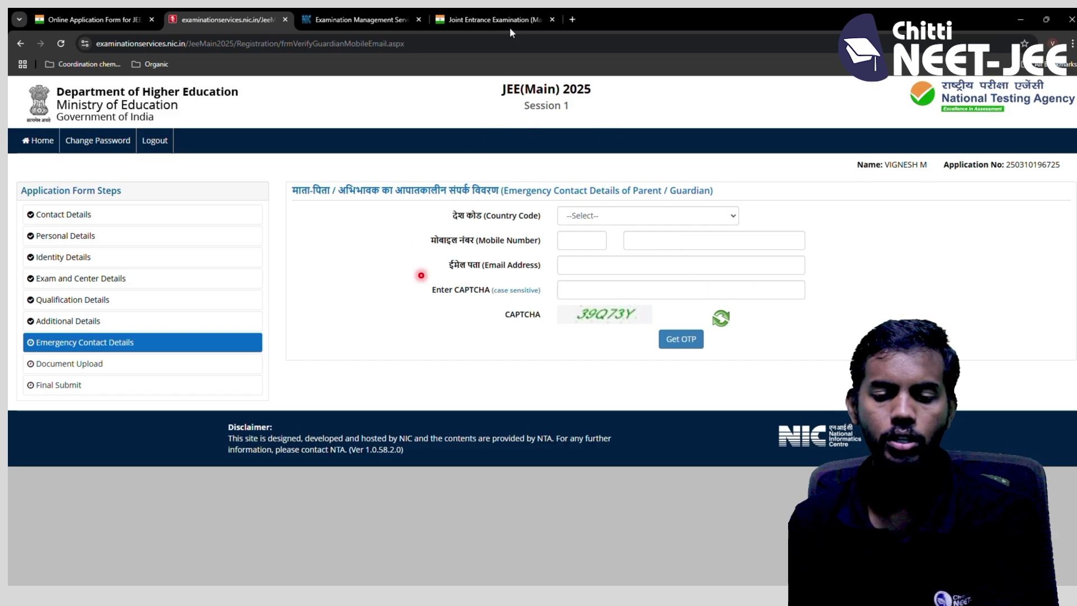
Step: Request the one-time passwords for the parent or guardian's mobile number and email, and submit them for verification
{"action": "left_click", "coordinate": [689, 339]}
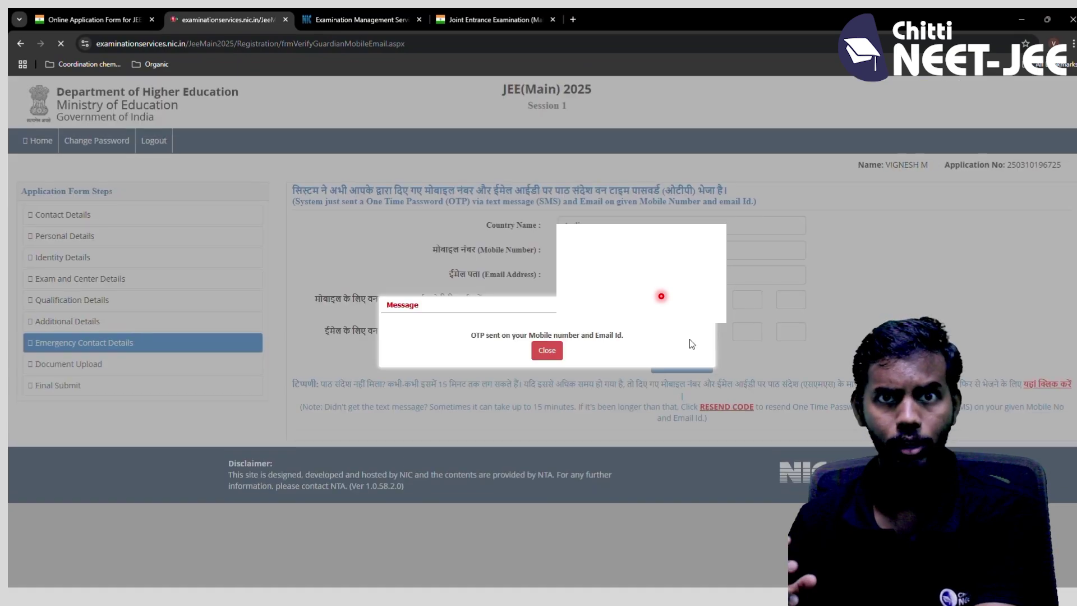
{"action": "left_click", "coordinate": [559, 352]}
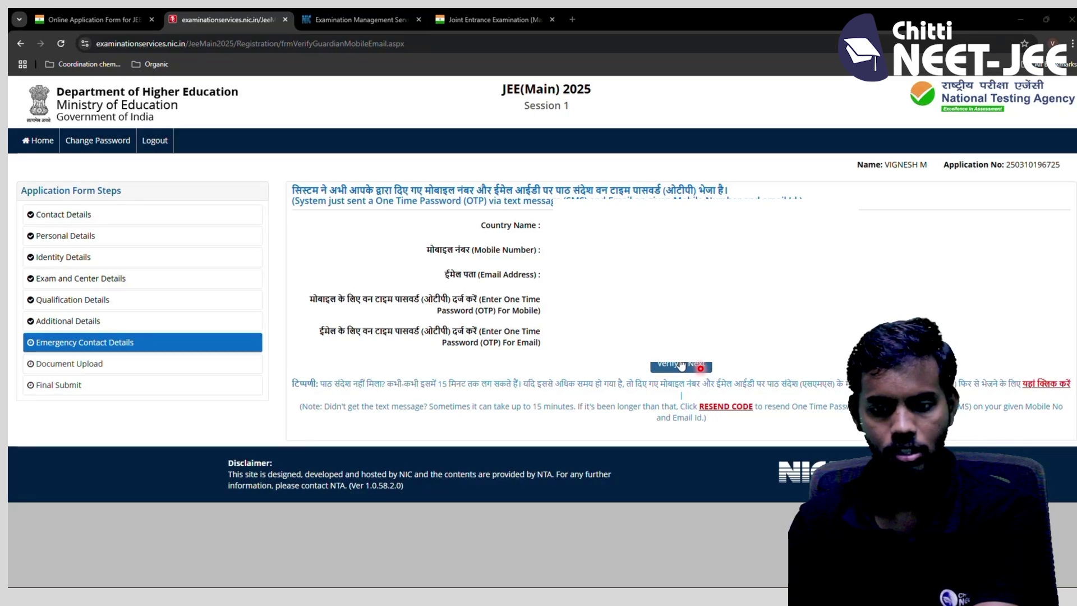
{"action": "left_click", "coordinate": [681, 365]}
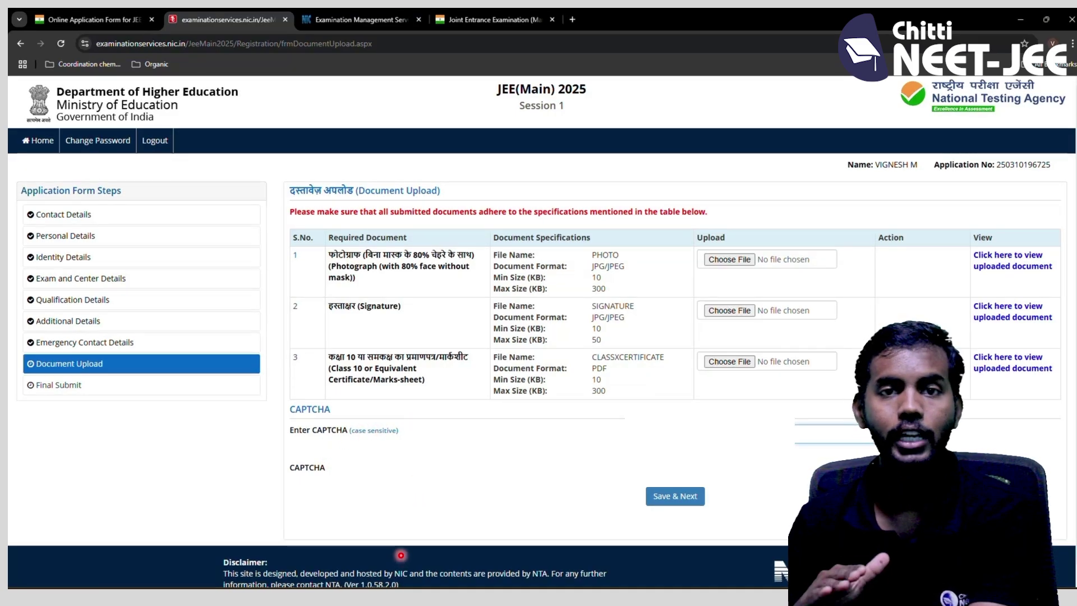
Step: Submit the Document Upload section with final confirmation and dismiss the review notice
{"action": "left_click", "coordinate": [675, 496]}
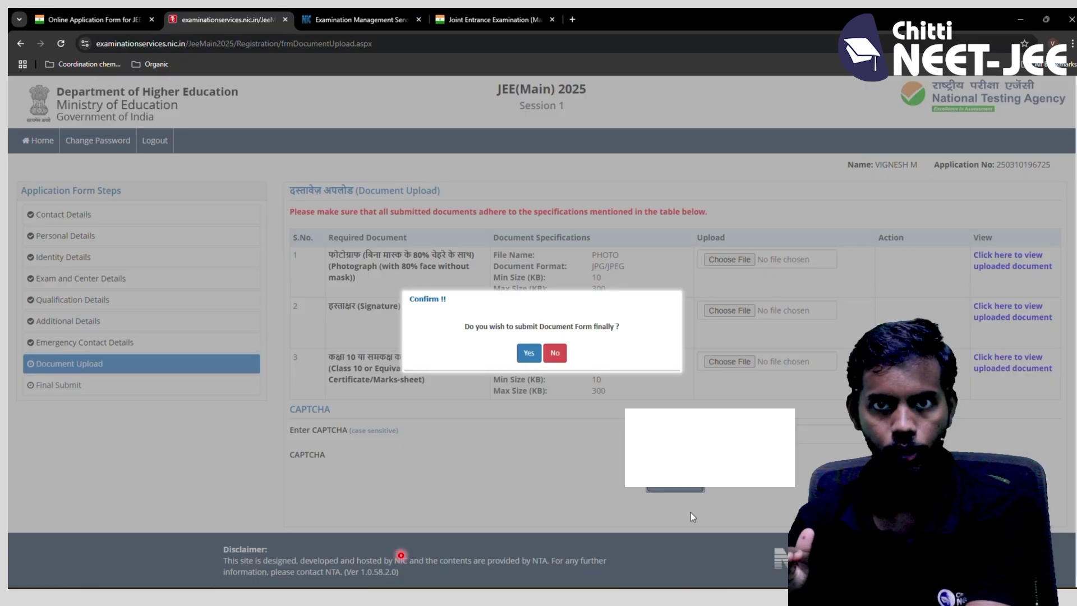
{"action": "left_click", "coordinate": [529, 352]}
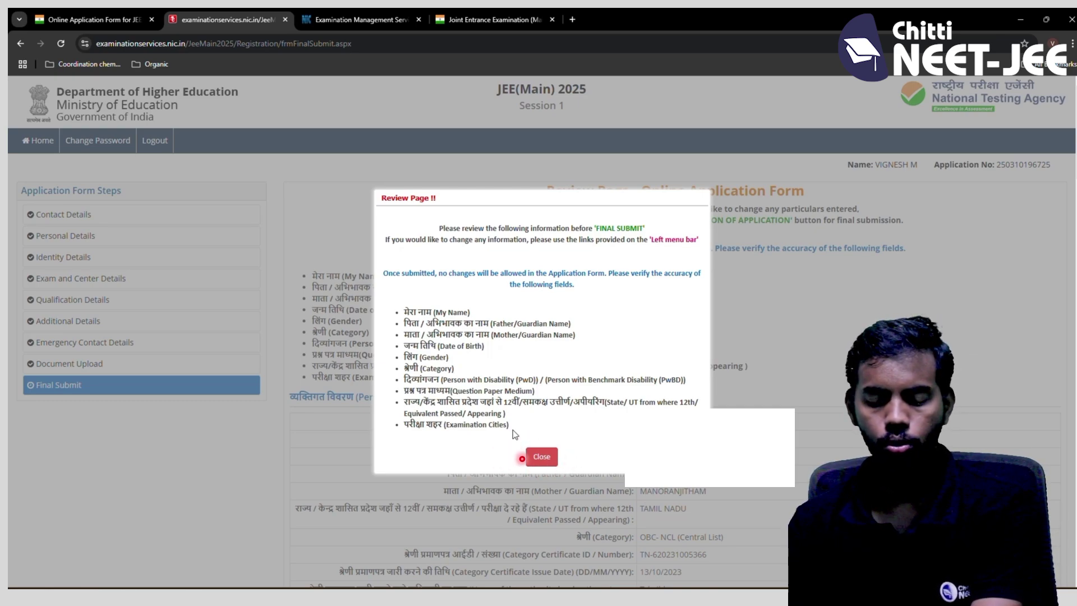
{"action": "left_click", "coordinate": [528, 457]}
Step: Review the application, mark all particulars in the verification checklist as verified, and make the final submission
{"action": "scroll", "coordinate": [527, 457], "scroll_direction": "down", "scroll_amount": 9}
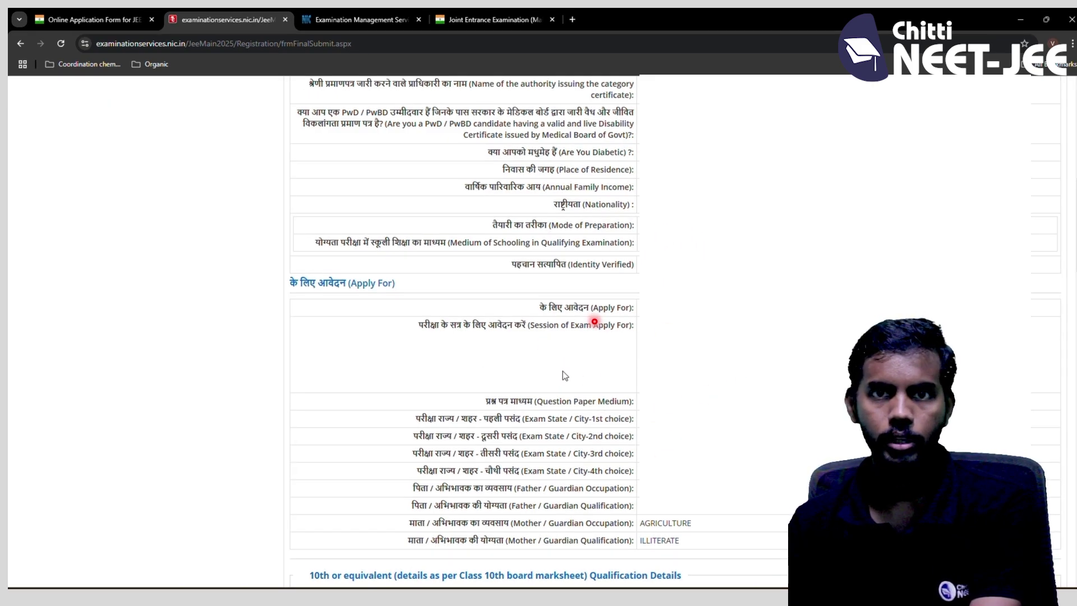
{"action": "scroll", "coordinate": [564, 375], "scroll_direction": "down", "scroll_amount": 2}
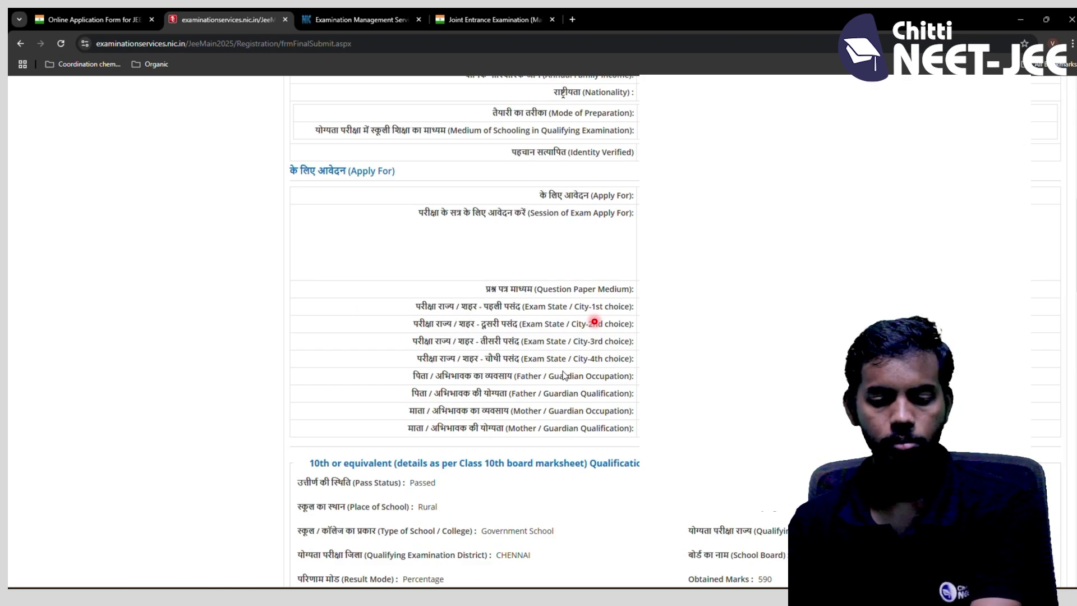
{"action": "scroll", "coordinate": [564, 375], "scroll_direction": "down", "scroll_amount": 4}
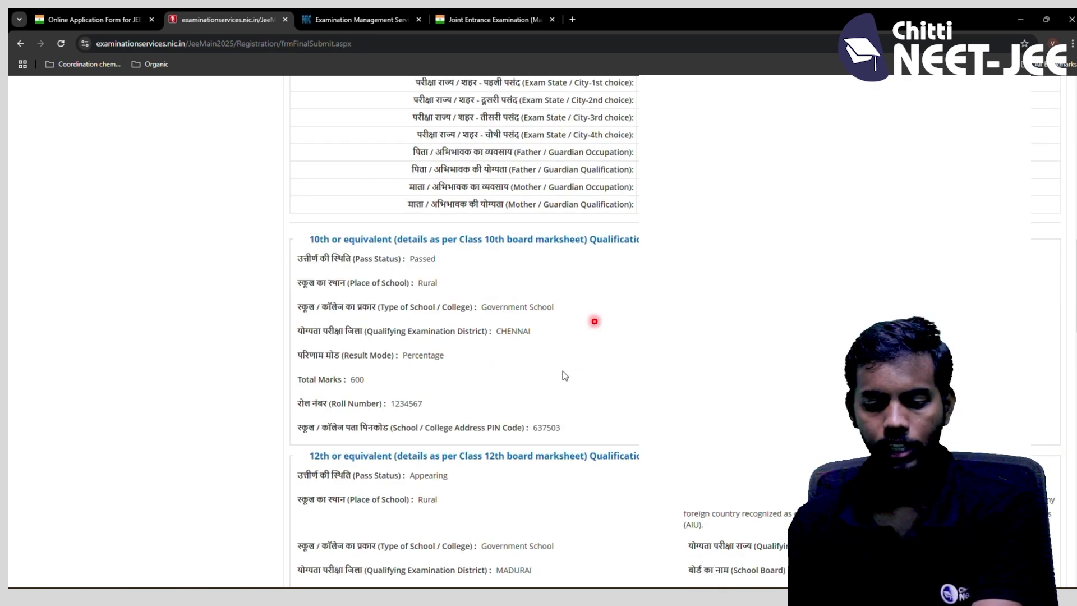
{"action": "scroll", "coordinate": [564, 371], "scroll_direction": "down", "scroll_amount": 8}
{"action": "scroll", "coordinate": [520, 362], "scroll_direction": "down", "scroll_amount": 20}
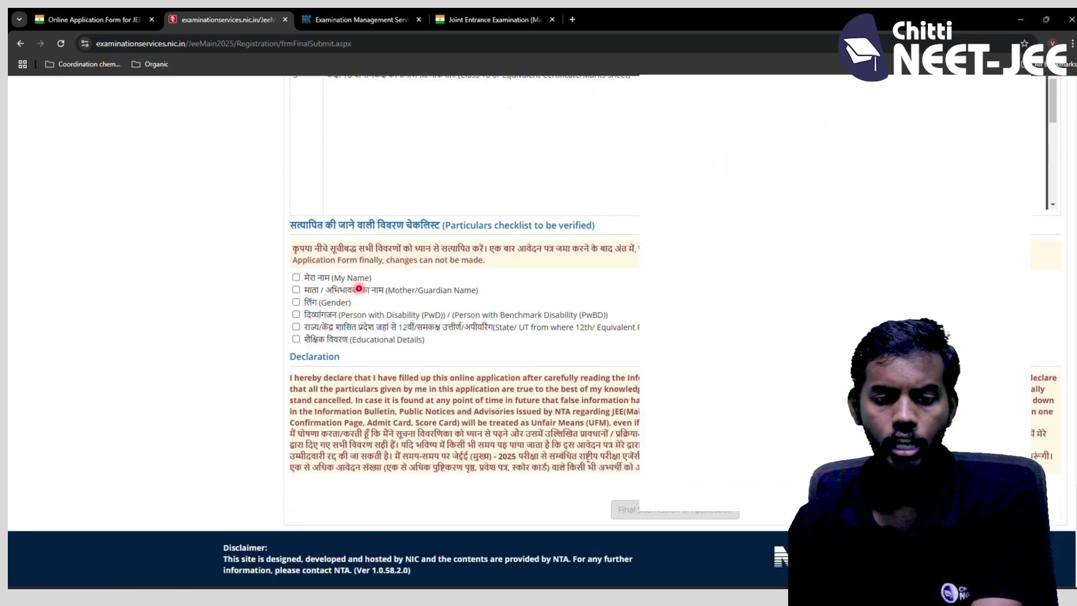
{"action": "left_click", "coordinate": [296, 277]}
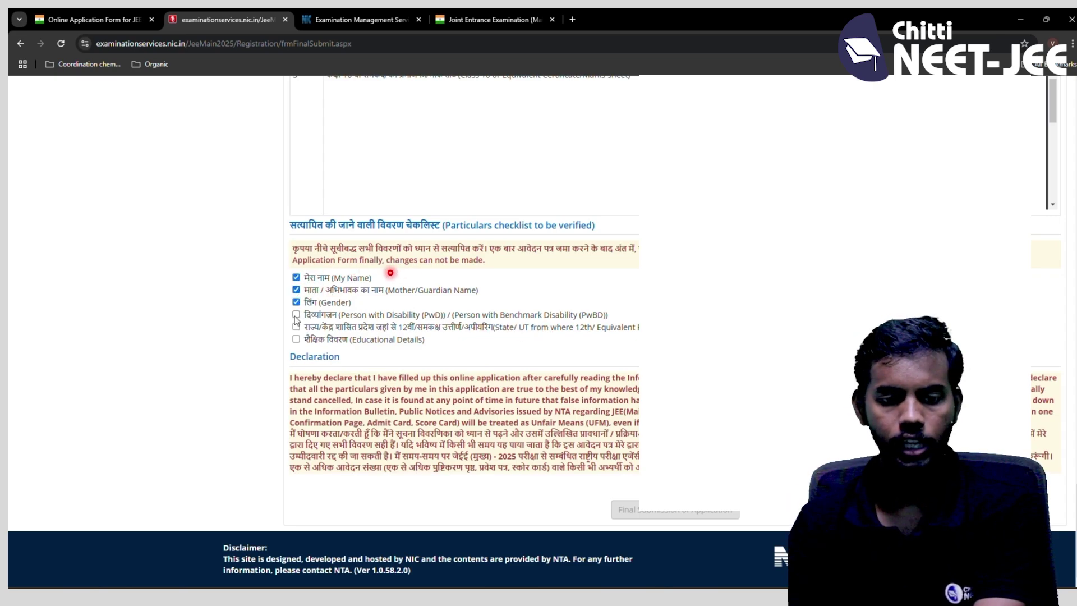
{"action": "left_click", "coordinate": [297, 315]}
{"action": "left_click", "coordinate": [297, 327]}
{"action": "left_click", "coordinate": [296, 339]}
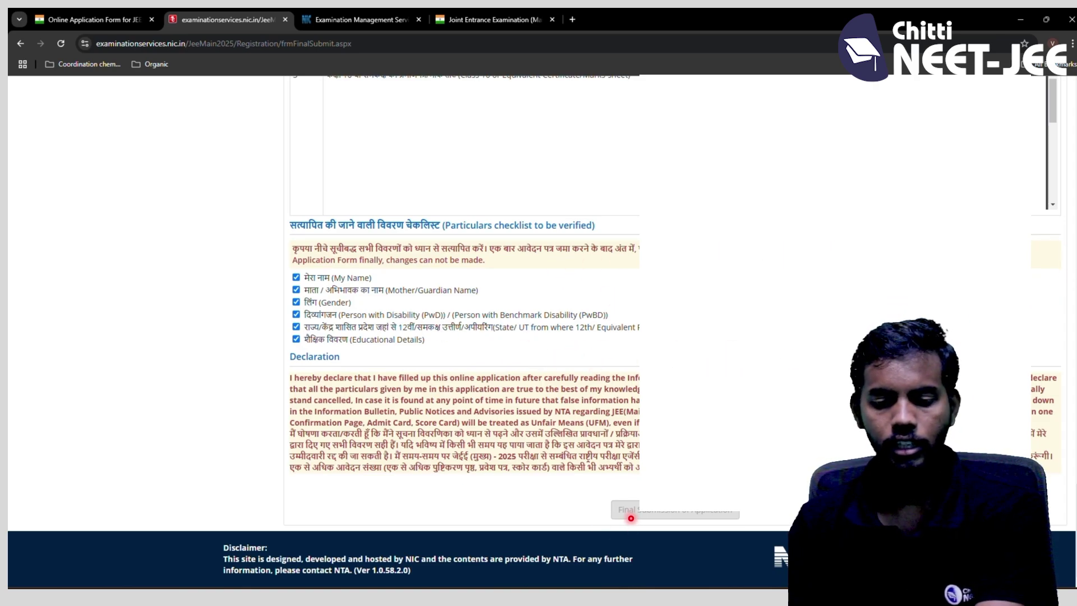
{"action": "left_click", "coordinate": [631, 512]}
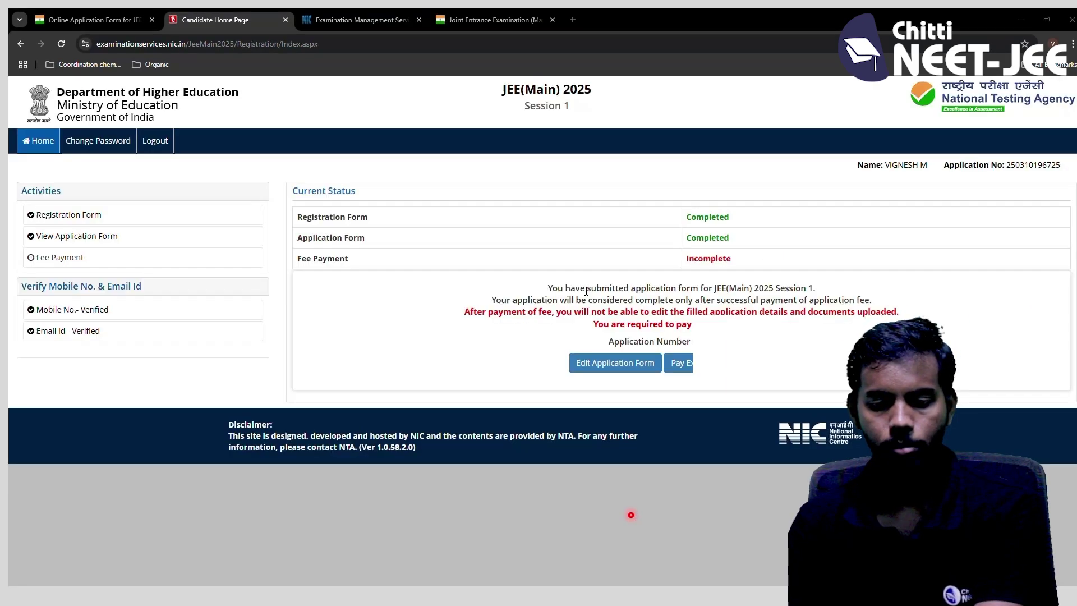